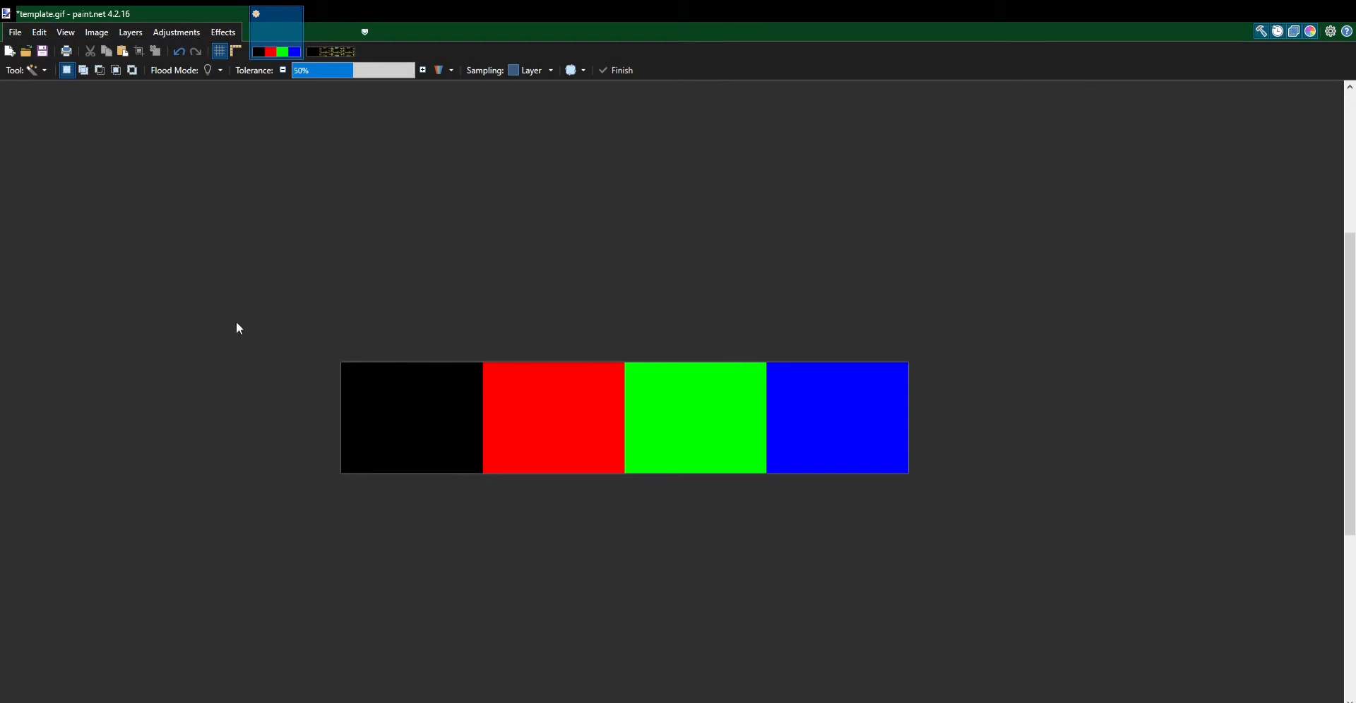
click(363, 403)
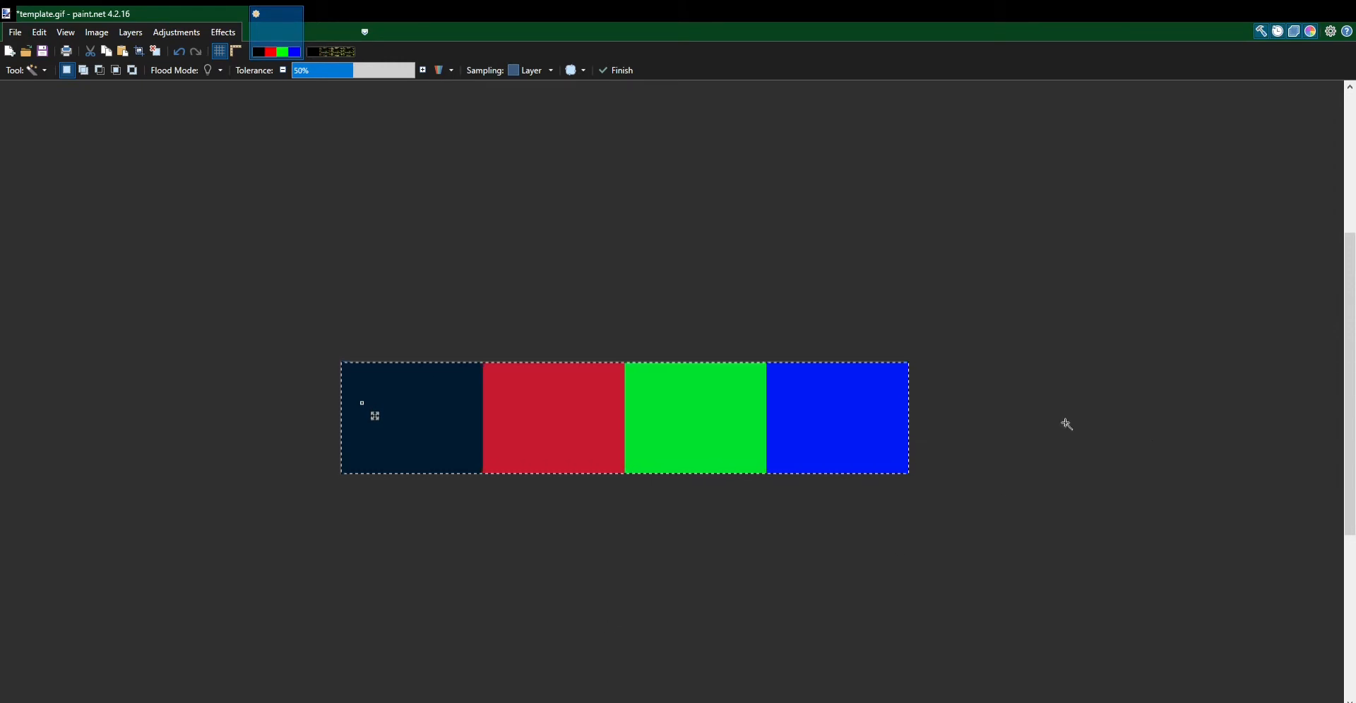
key(s)
click(280, 244)
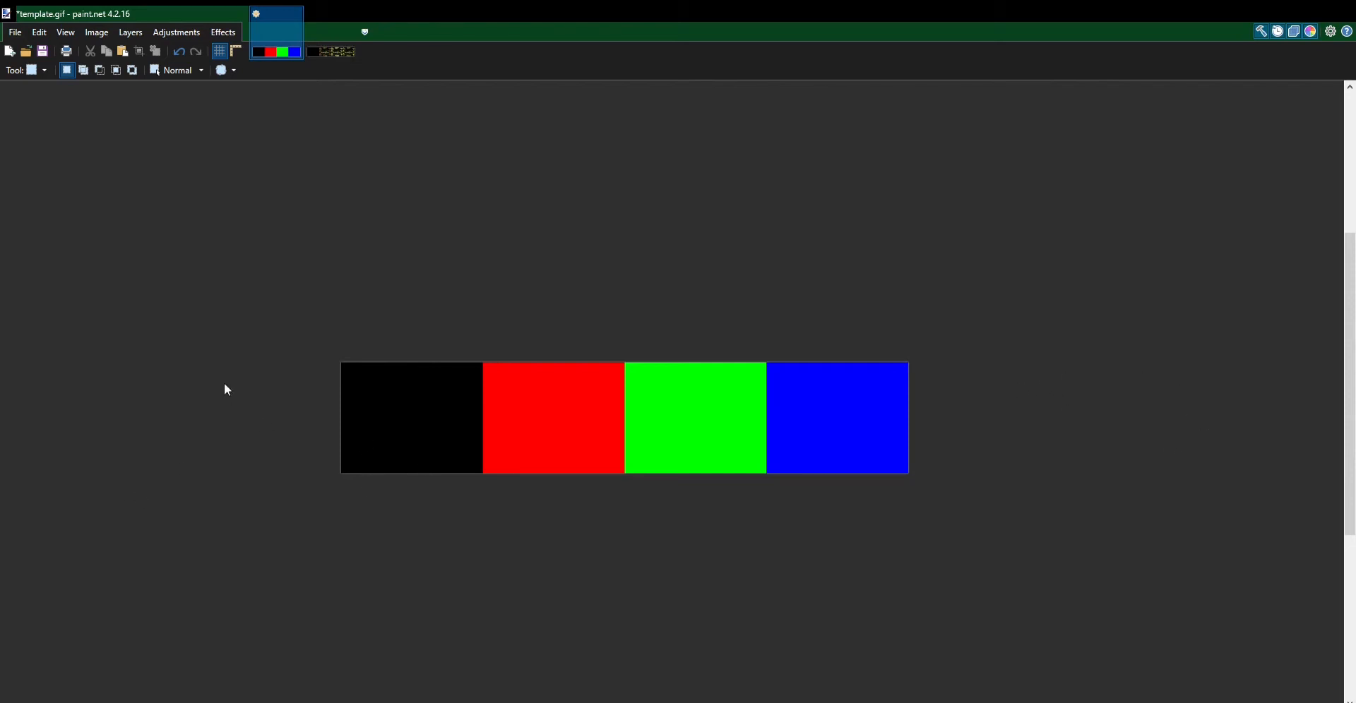
Draw a small filled red circle of 23 × 23 px near the upper-left corner of the black panel using the Ellipse shape
key(o)
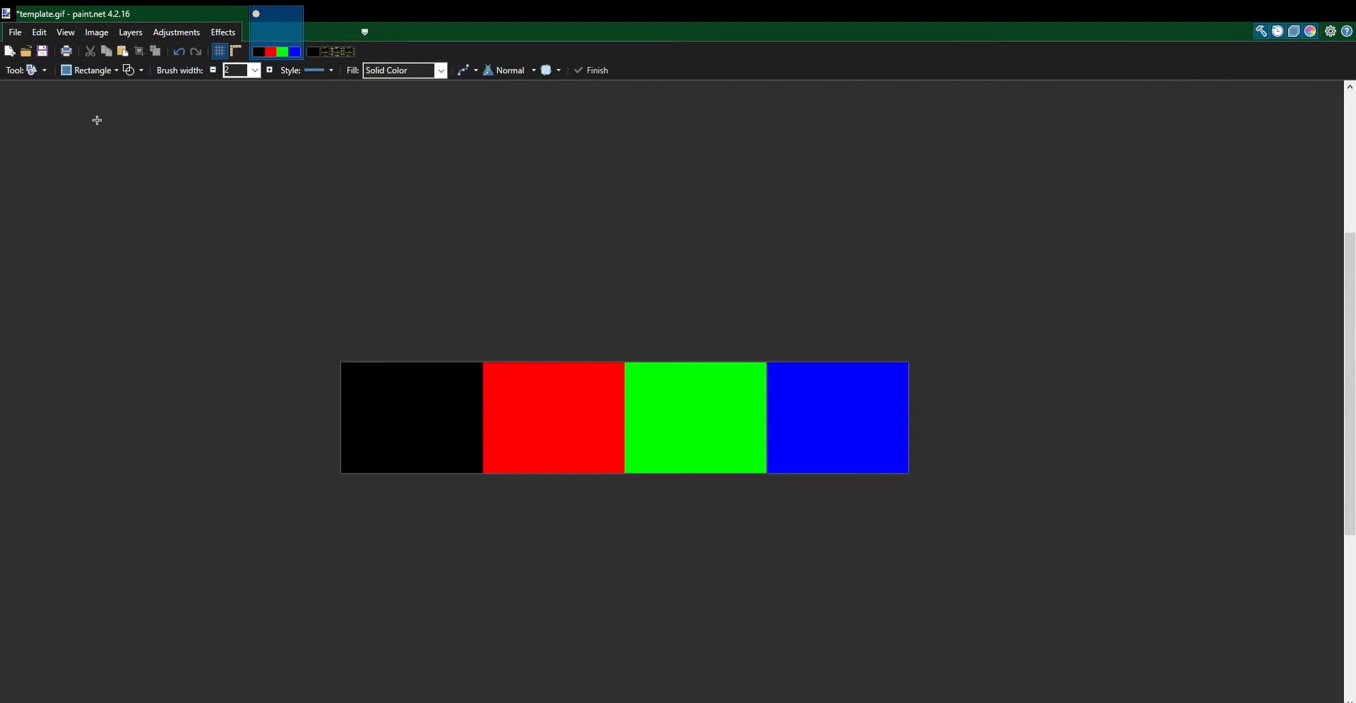
click(115, 69)
click(100, 276)
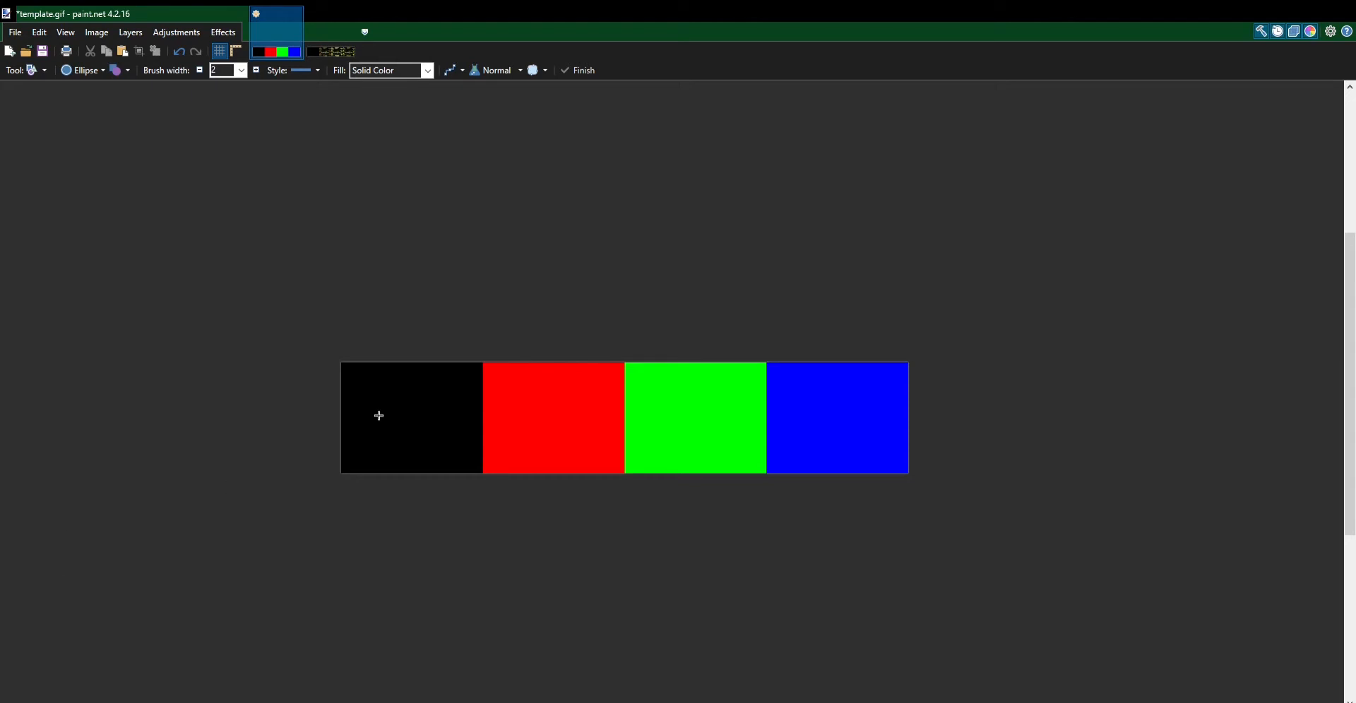
scroll(376, 406, up, 2)
scroll(350, 349, up, 2)
drag(305, 339, 377, 416)
Record the small circle's position and size in the text editor as "16 19 23 23"
key(ctrl+minus)
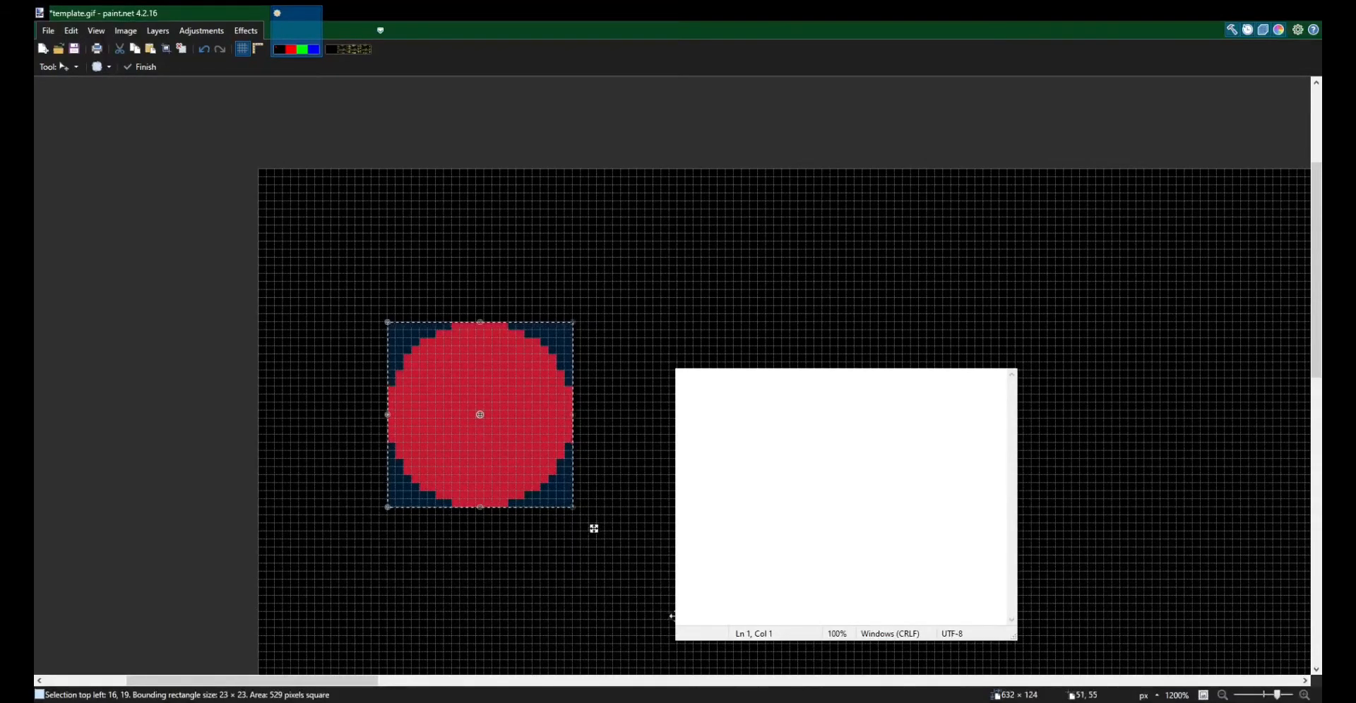
scroll(633, 579, down, 1)
scroll(628, 572, up, 1)
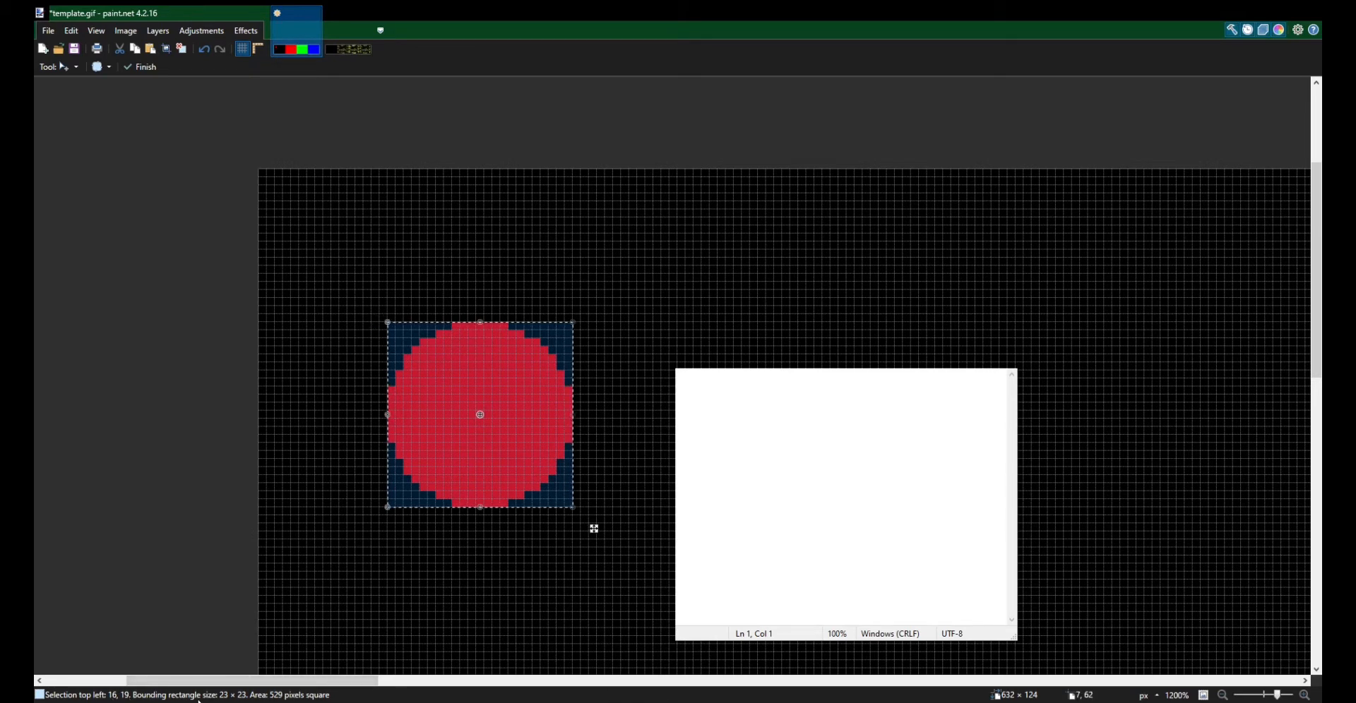
click(654, 701)
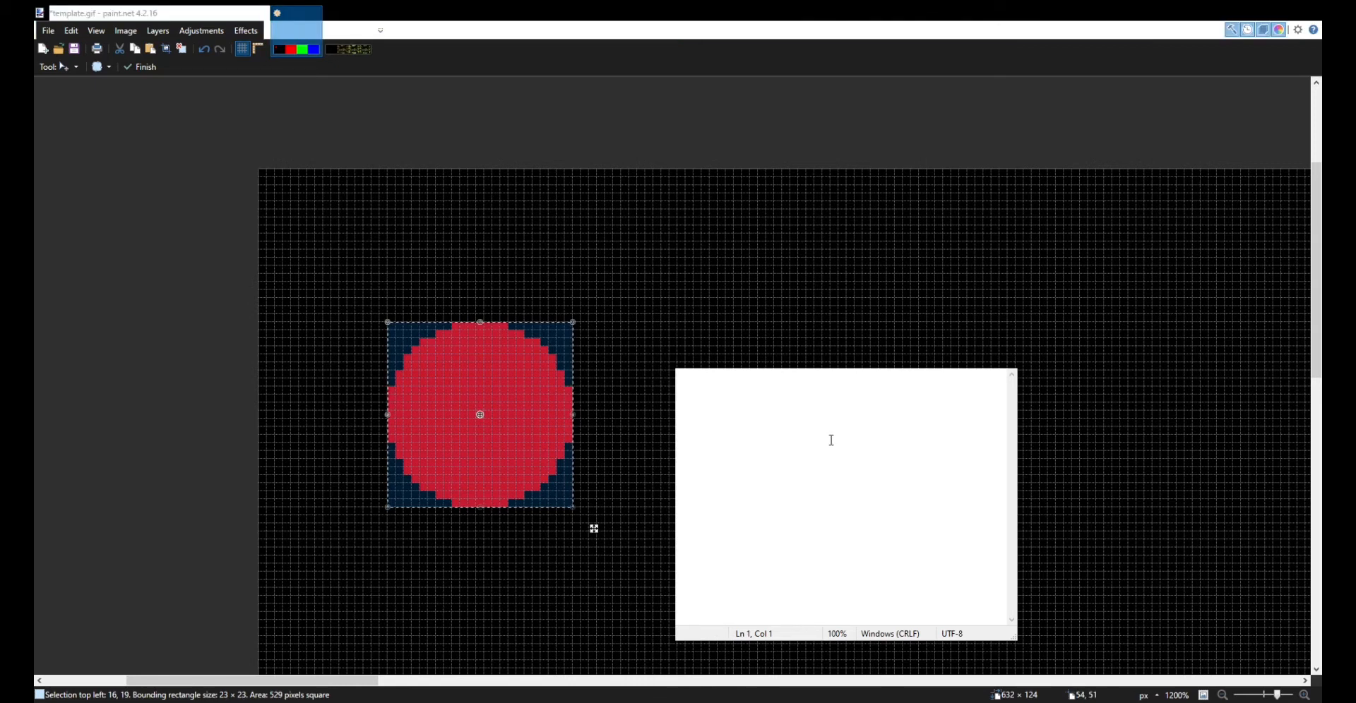
text(16 19 23 23)
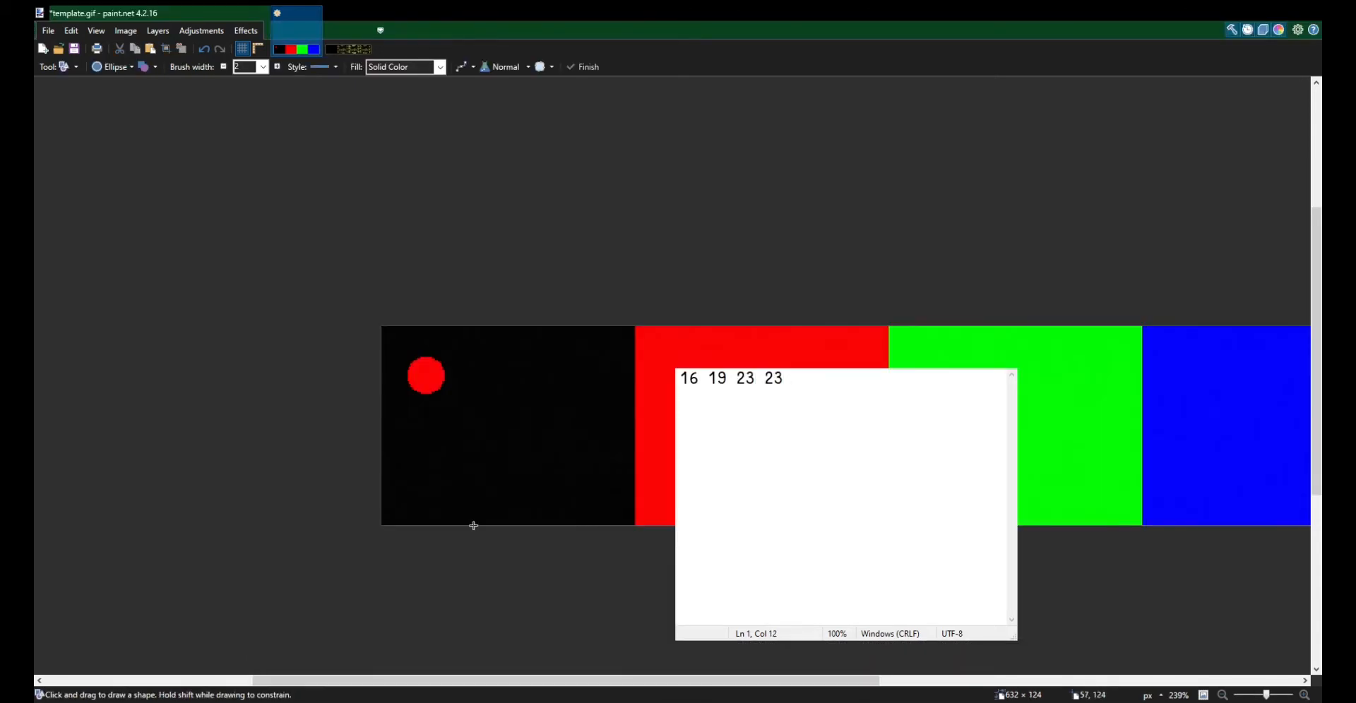
Draw a filled red circle of 42 × 42 px in the lower-right part of the black panel and fit a rectangular selection tightly around it
scroll(544, 462, up, 2)
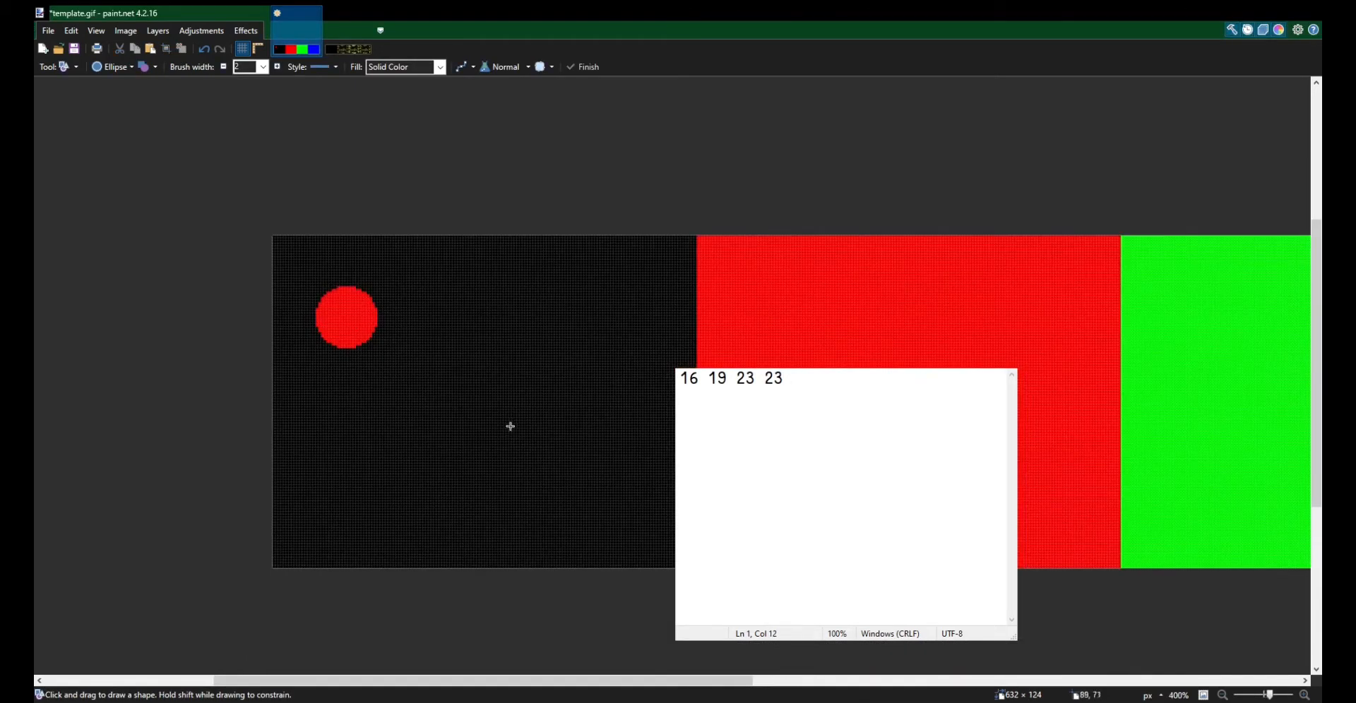
drag(503, 410, 614, 549)
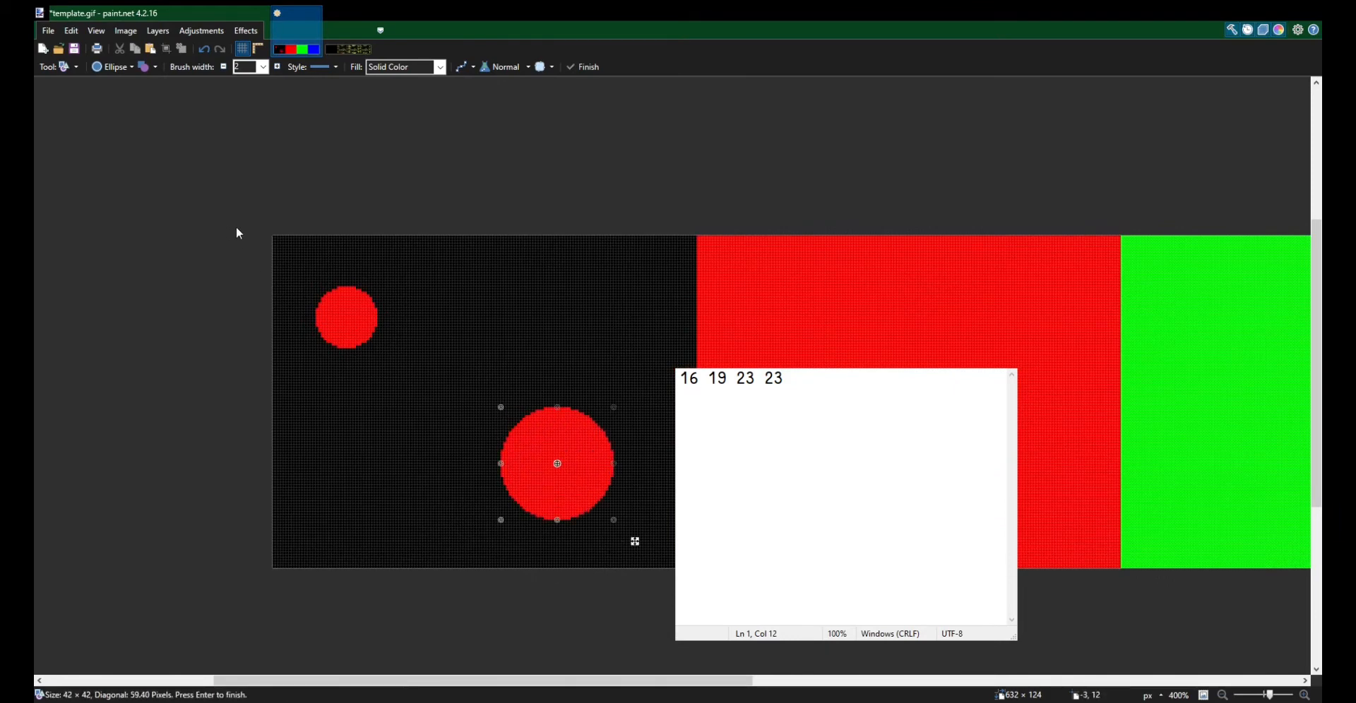
key(s)
scroll(508, 427, up, 4)
drag(480, 381, 717, 620)
click(248, 273)
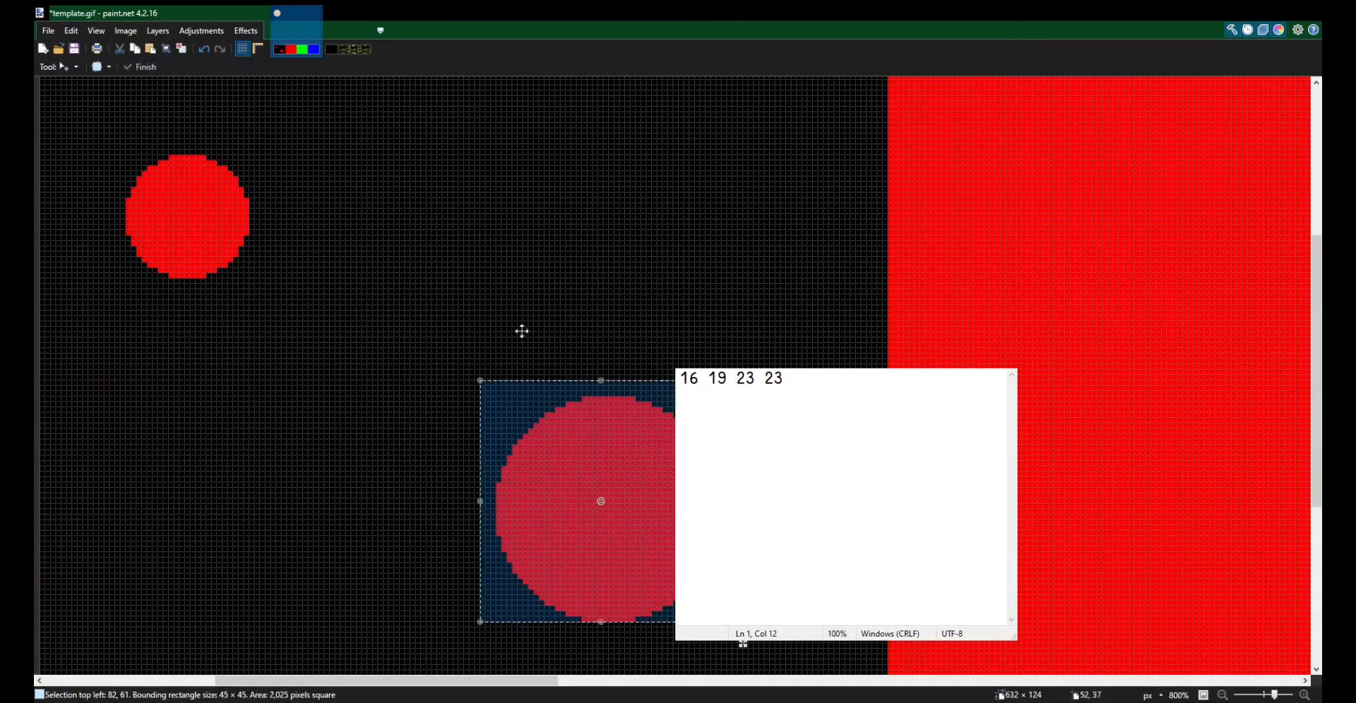
drag(598, 384, 599, 397)
drag(480, 501, 496, 505)
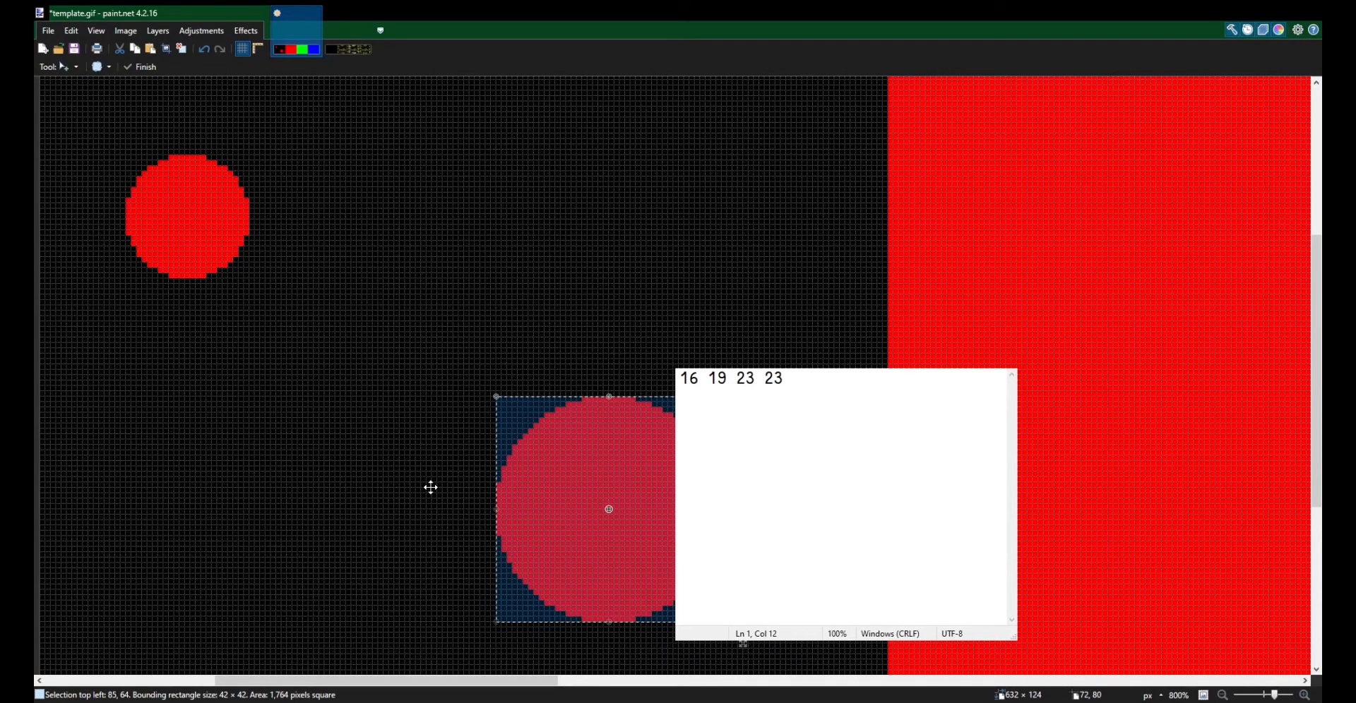
Record the larger circle's position and size on a new line in the text editor as "85 64 42 42"
scroll(439, 496, down, 2)
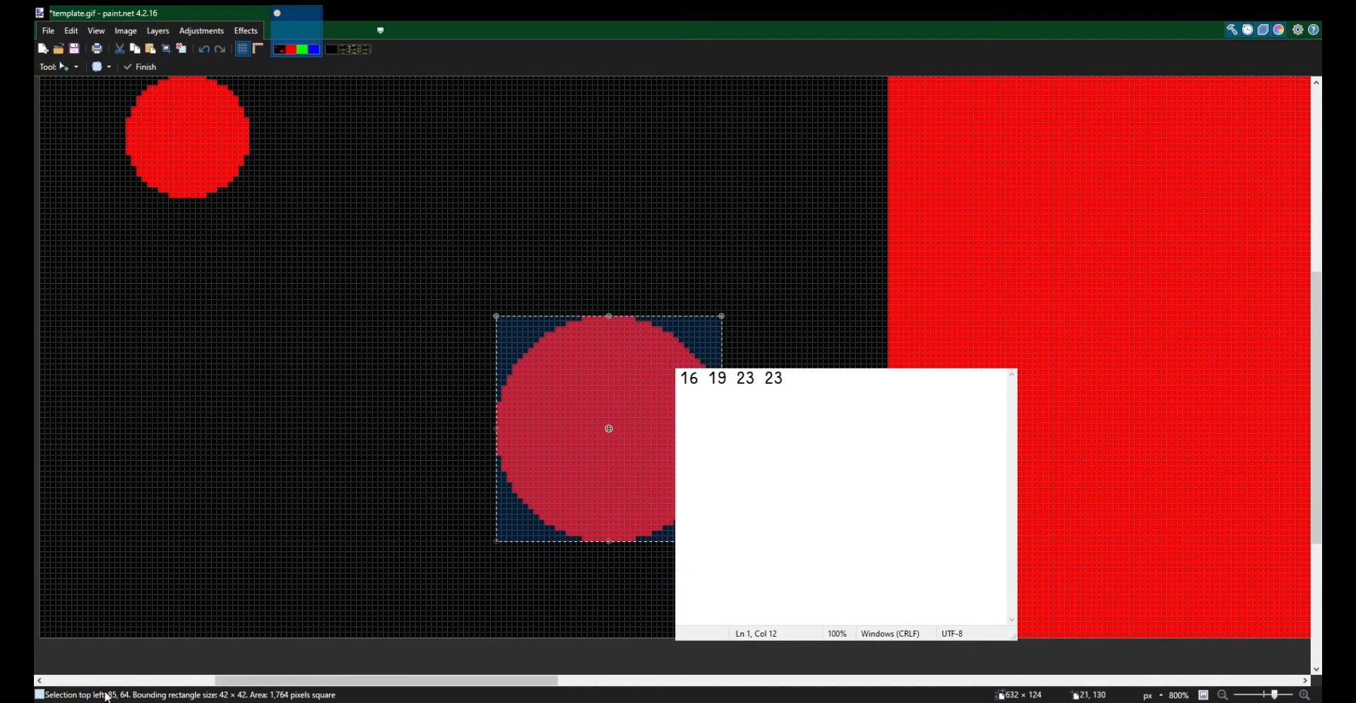
key(alt+Tab)
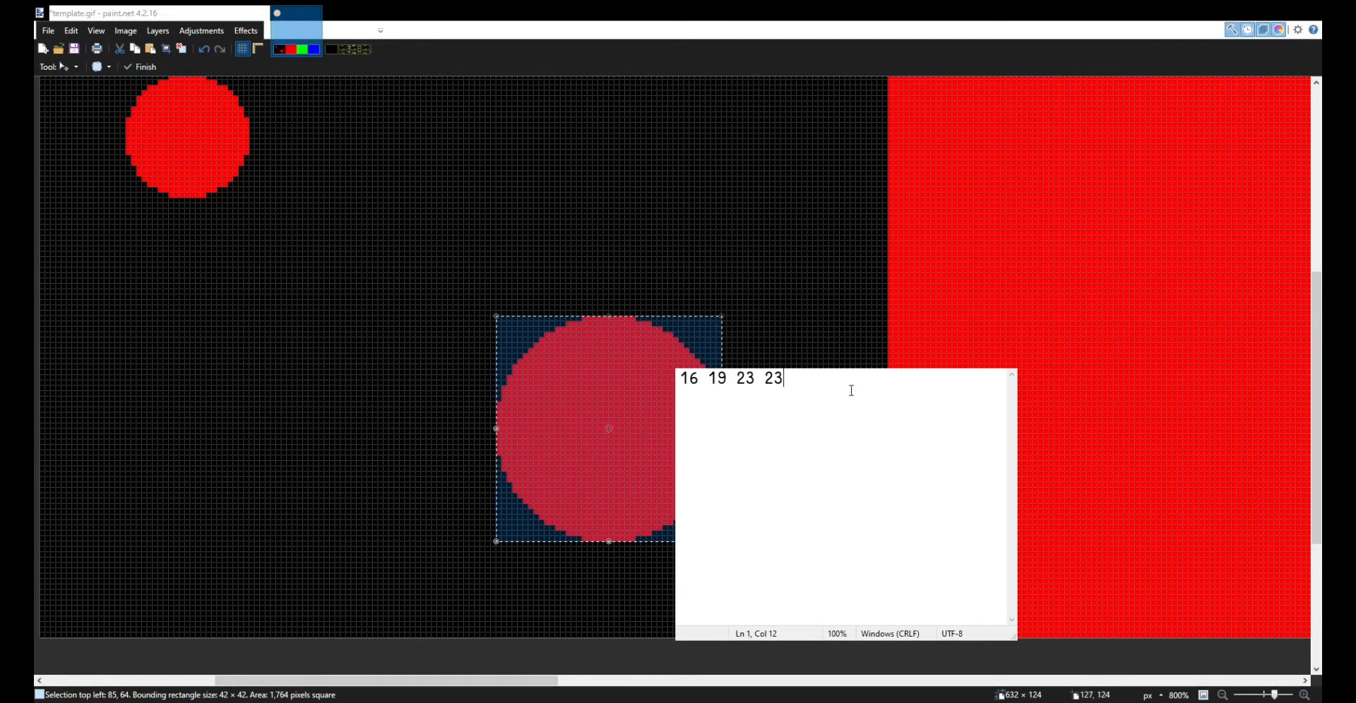
key(Return)
text(85 64 42 42)
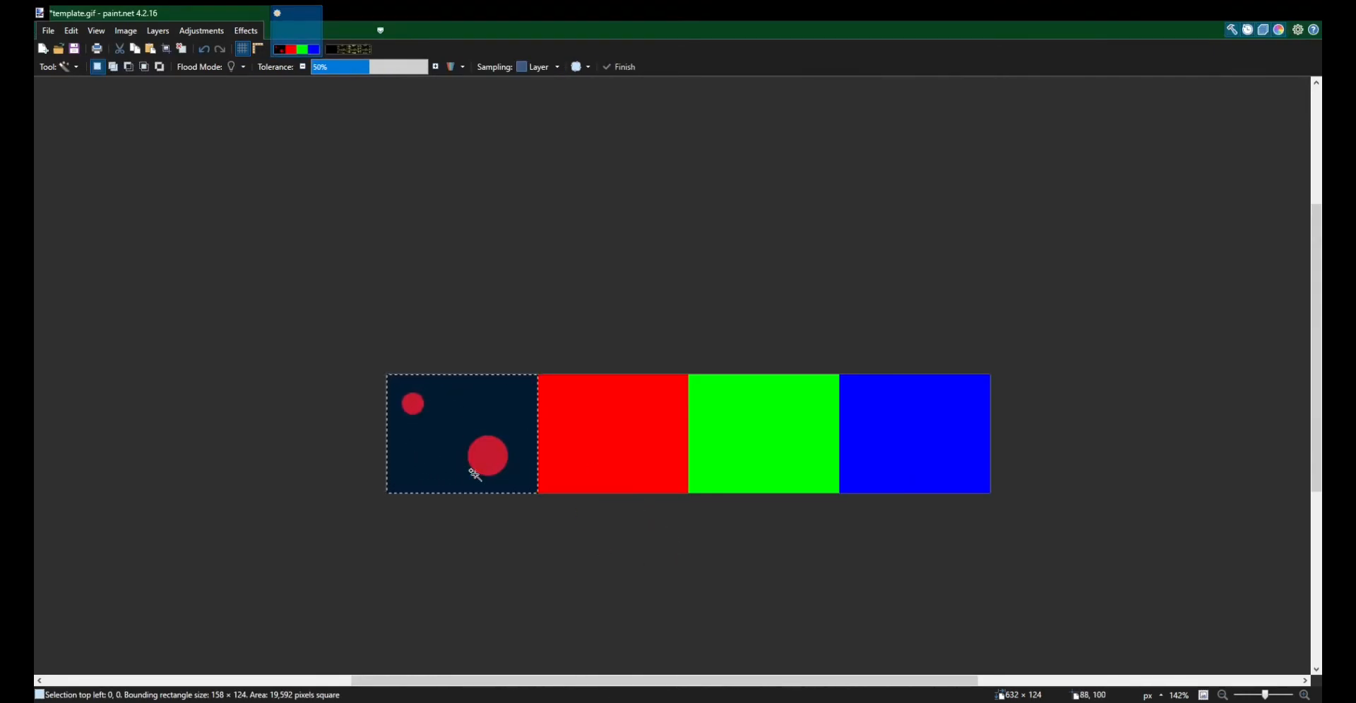
Place a copy of the black panel's two circles over the red panel, with its top-left corner at 158, 0
key(m)
scroll(583, 405, up, 3)
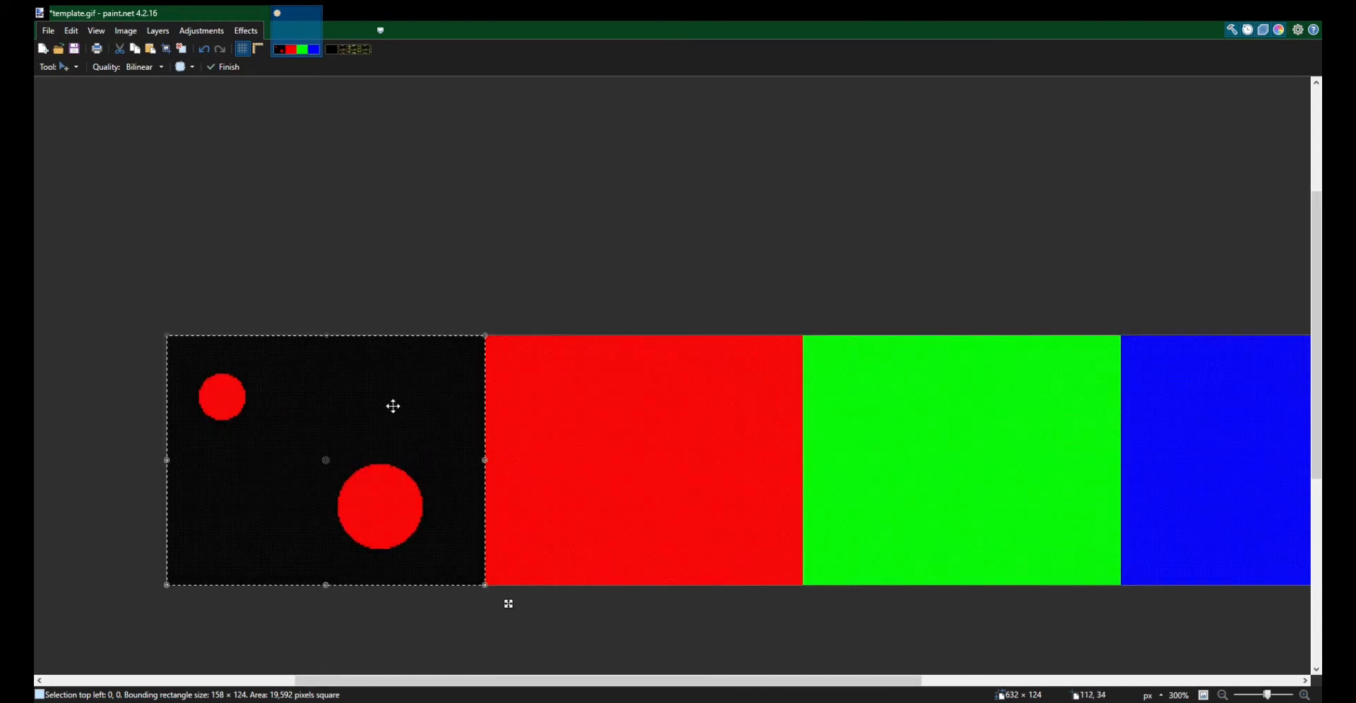
drag(391, 402, 717, 417)
scroll(560, 357, up, 5)
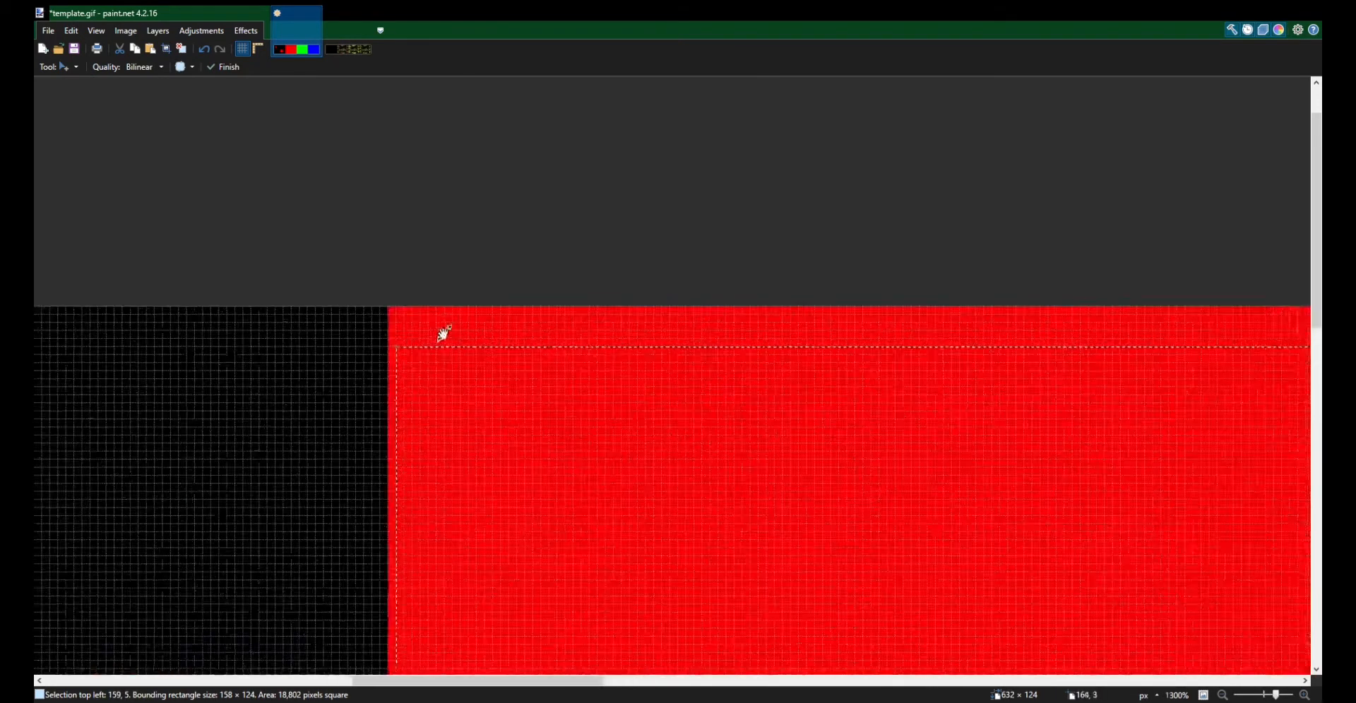
drag(402, 376, 394, 321)
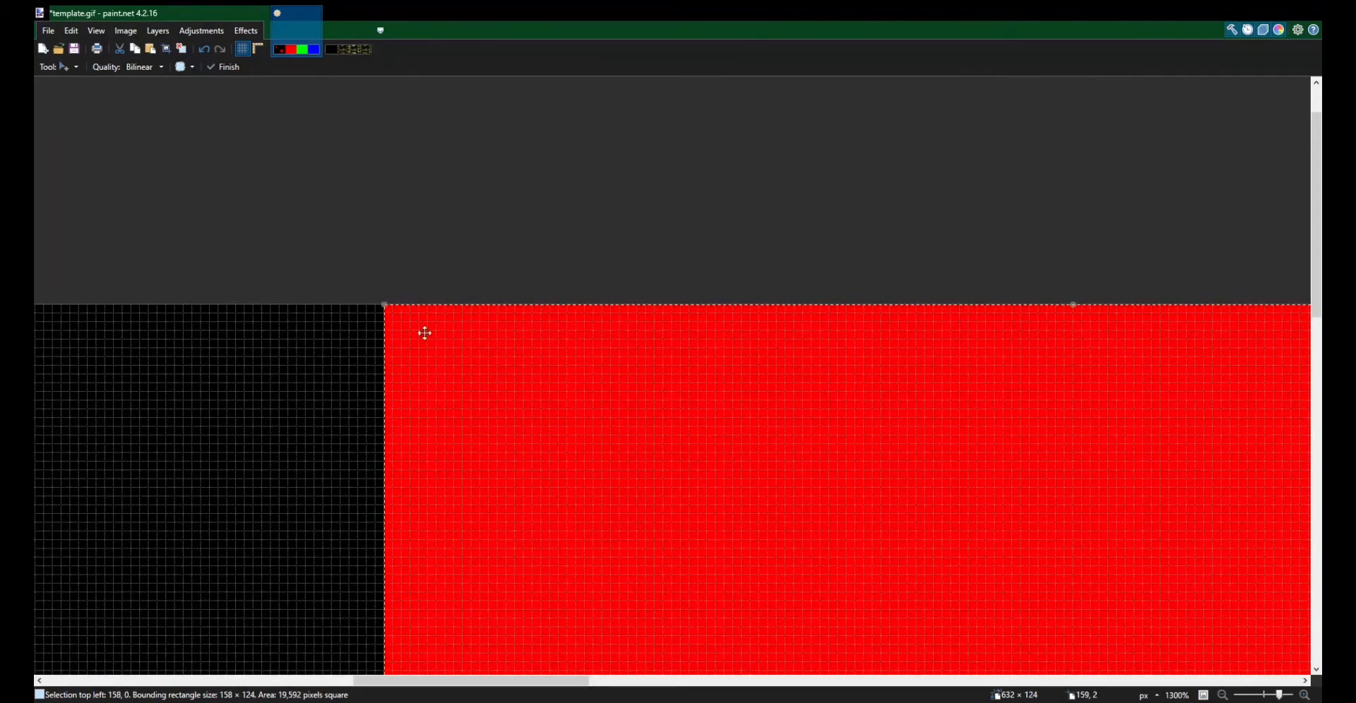
scroll(424, 334, down, 8)
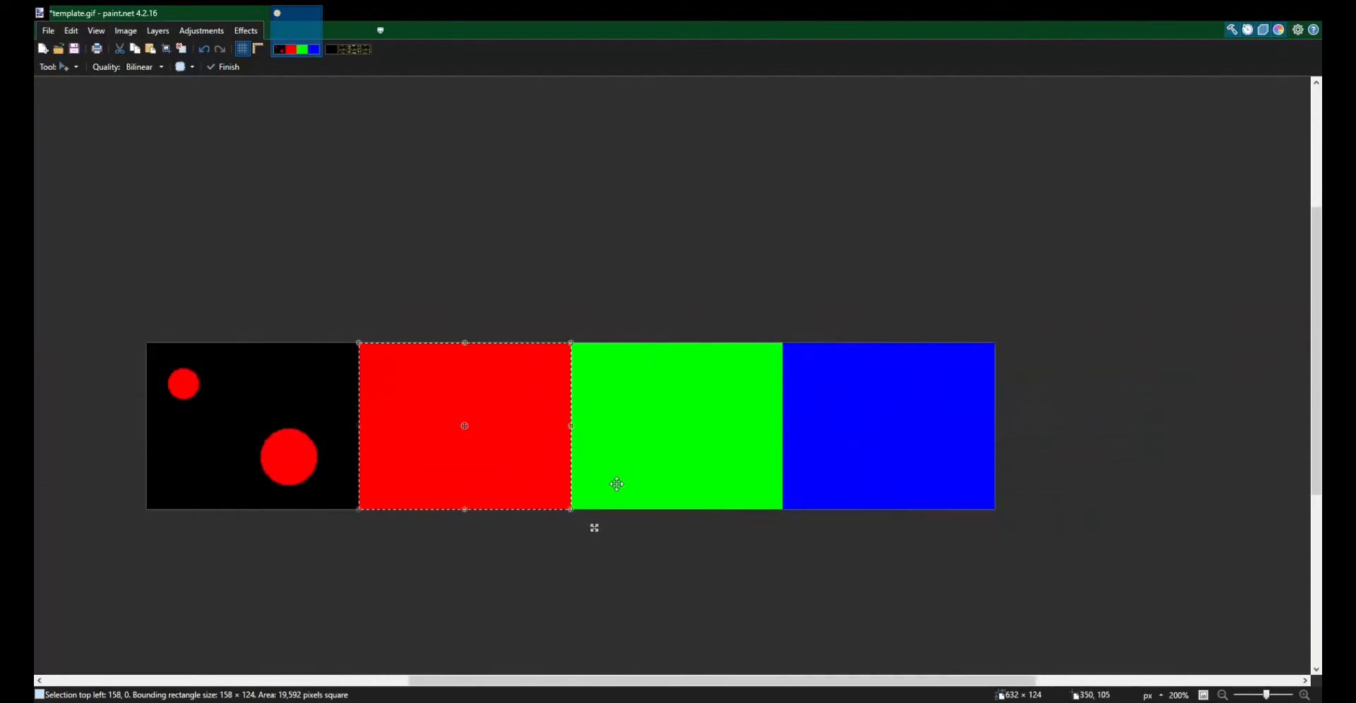
Paste another copy of the two circles onto the green panel, with its top-left corner at 316, 0
key(ctrl+v)
drag(289, 371, 753, 385)
scroll(575, 342, up, 6)
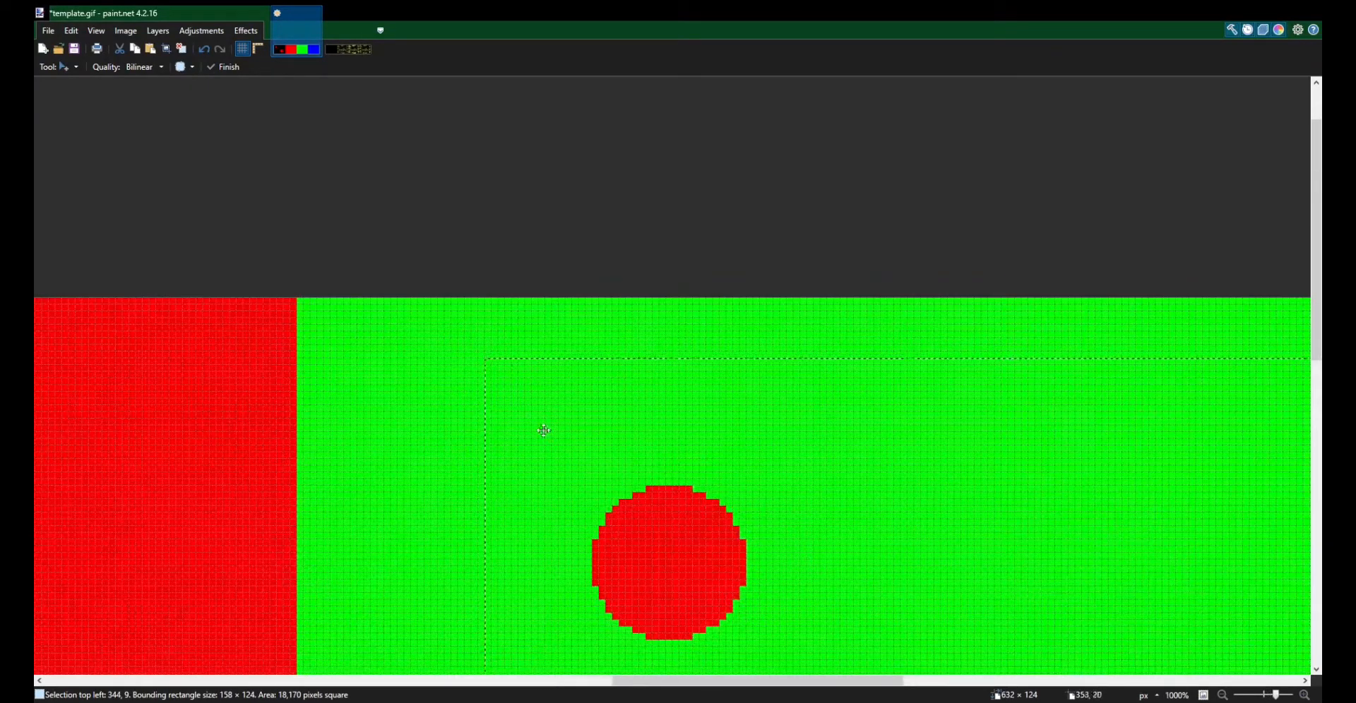
drag(542, 427, 348, 357)
key(Down)
key(Down)
key(Left)
key(Left)
scroll(568, 399, down, 7)
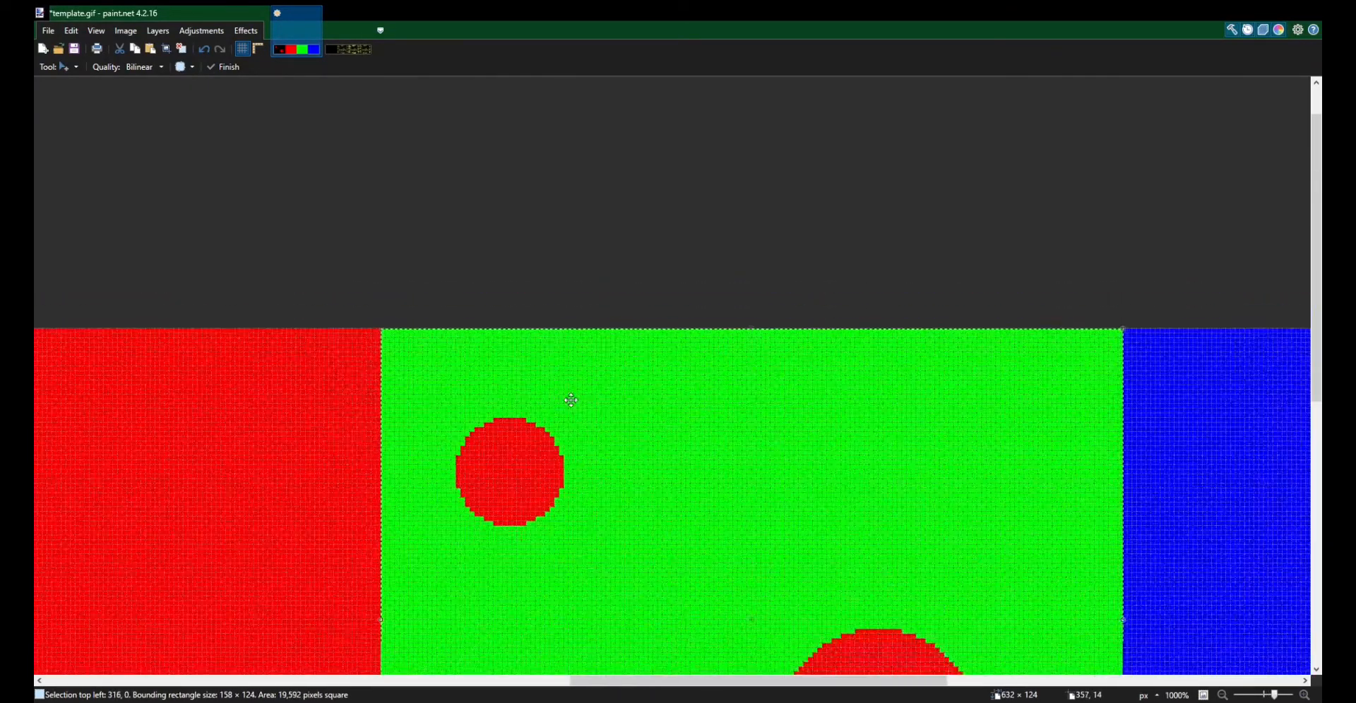
Place a copy of the two circles on the blue panel, with its top-left corner at 474, 0, and deselect it
drag(441, 432, 656, 430)
scroll(564, 390, up, 4)
scroll(487, 377, up, 2)
drag(486, 390, 533, 414)
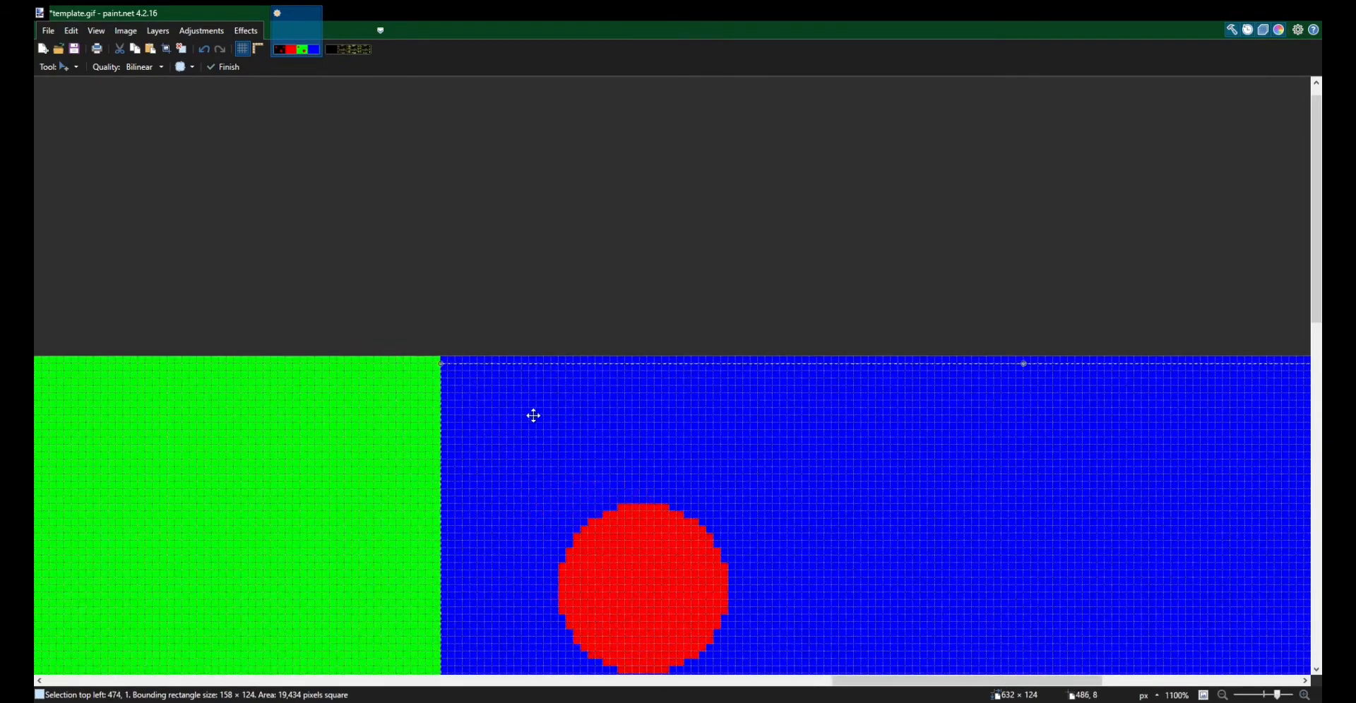
key(Up)
scroll(557, 428, down, 4)
scroll(558, 428, down, 5)
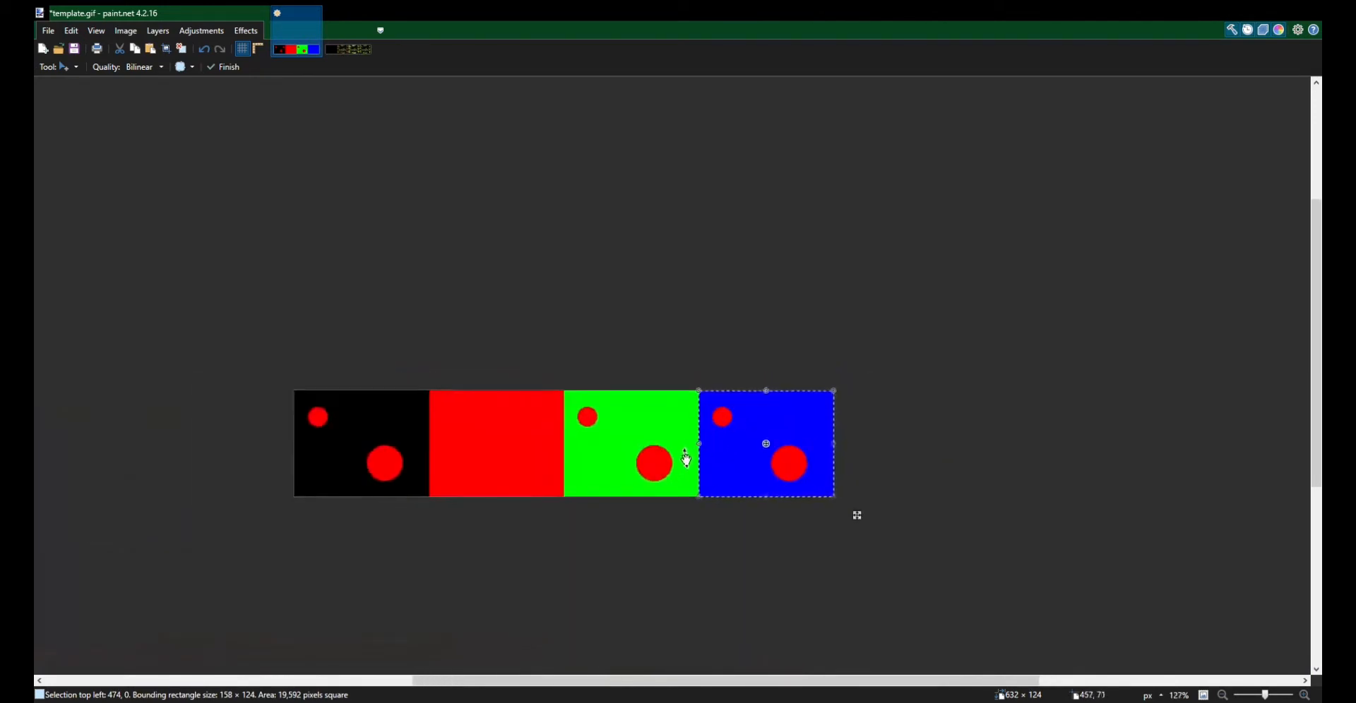
key(ctrl+d)
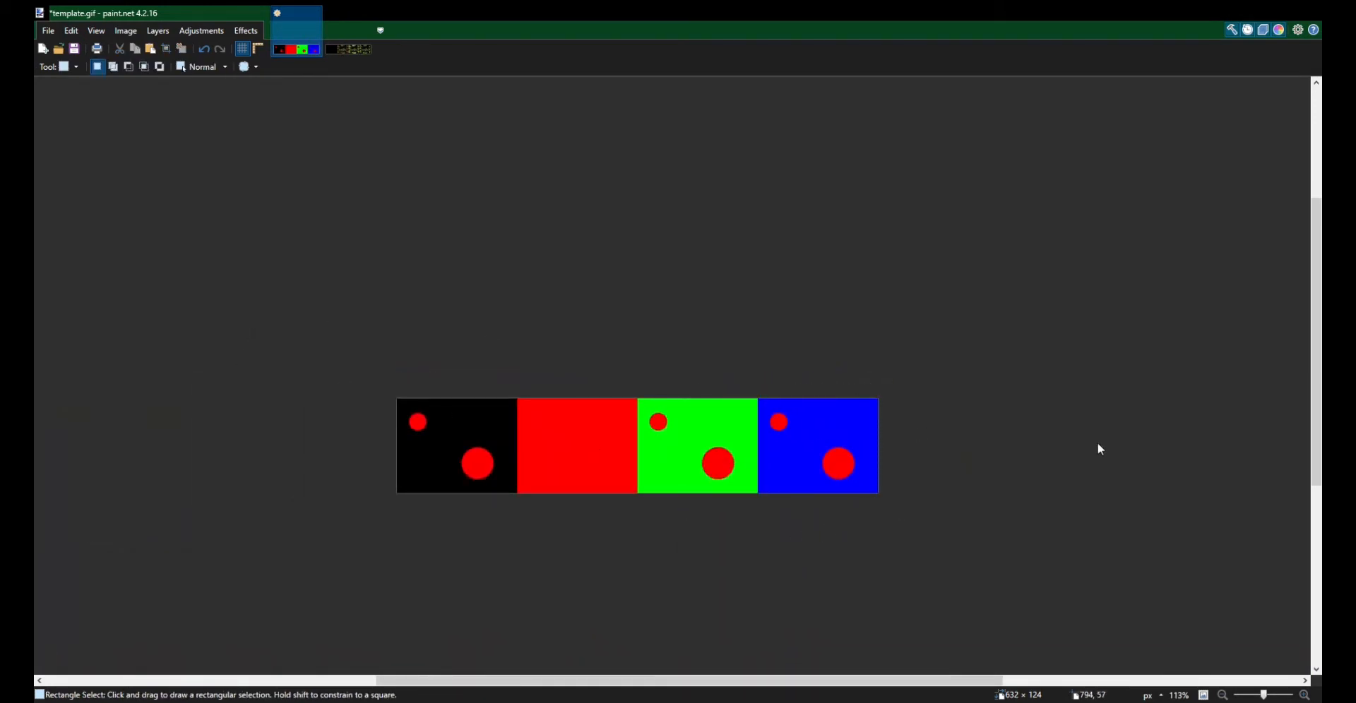
Select the black panel with the Magic Wand and fill it behind the circles with a diagonal gradient from dark green at lower right to cyan at upper left
key(s)
key(s)
key(s)
click(454, 425)
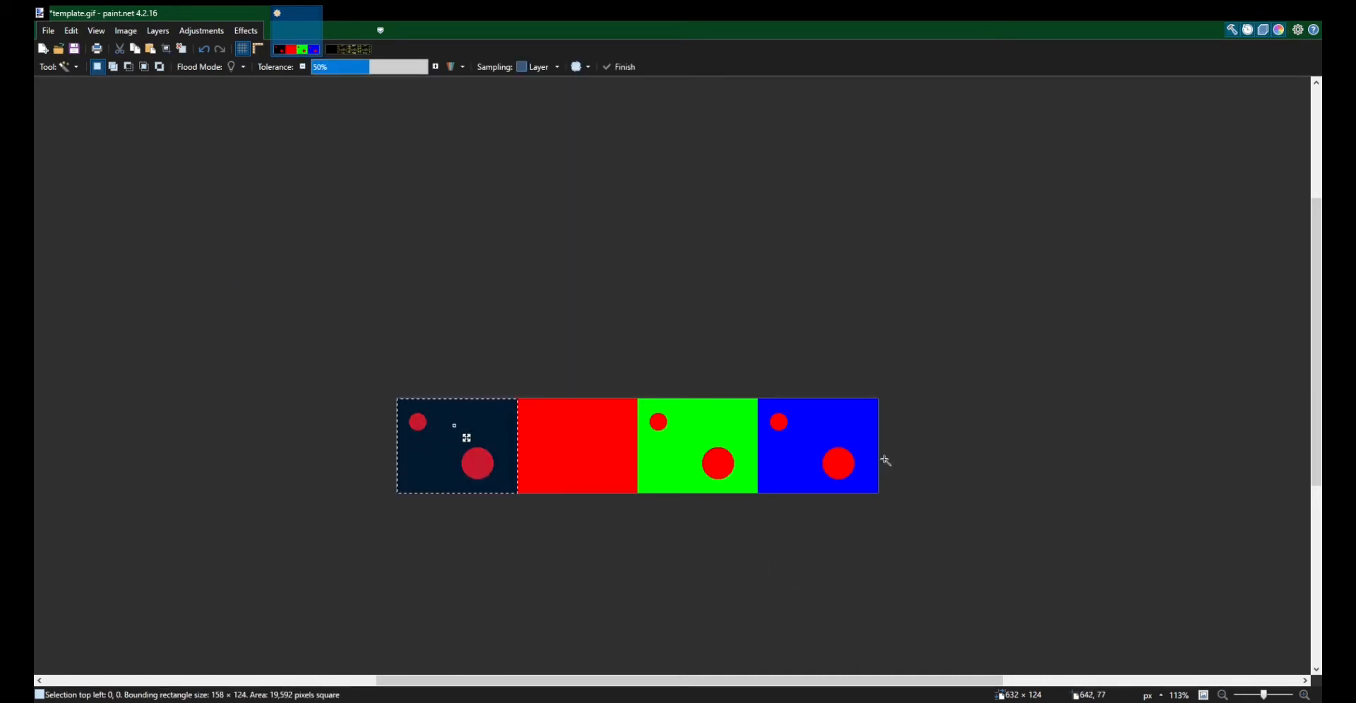
scroll(338, 478, up, 3)
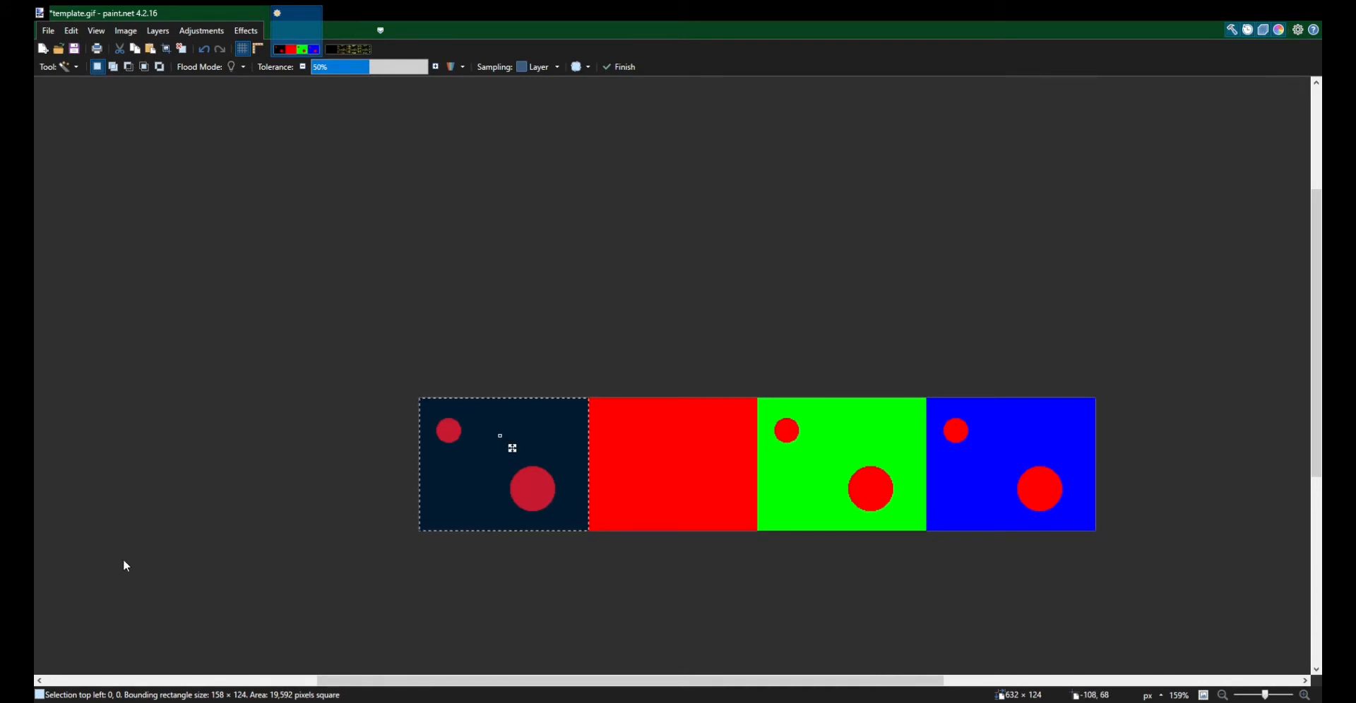
key(g)
mouse_move(562, 511)
mouse_down()
mouse_move(452, 432)
mouse_move(496, 448)
mouse_move(436, 417)
mouse_up()
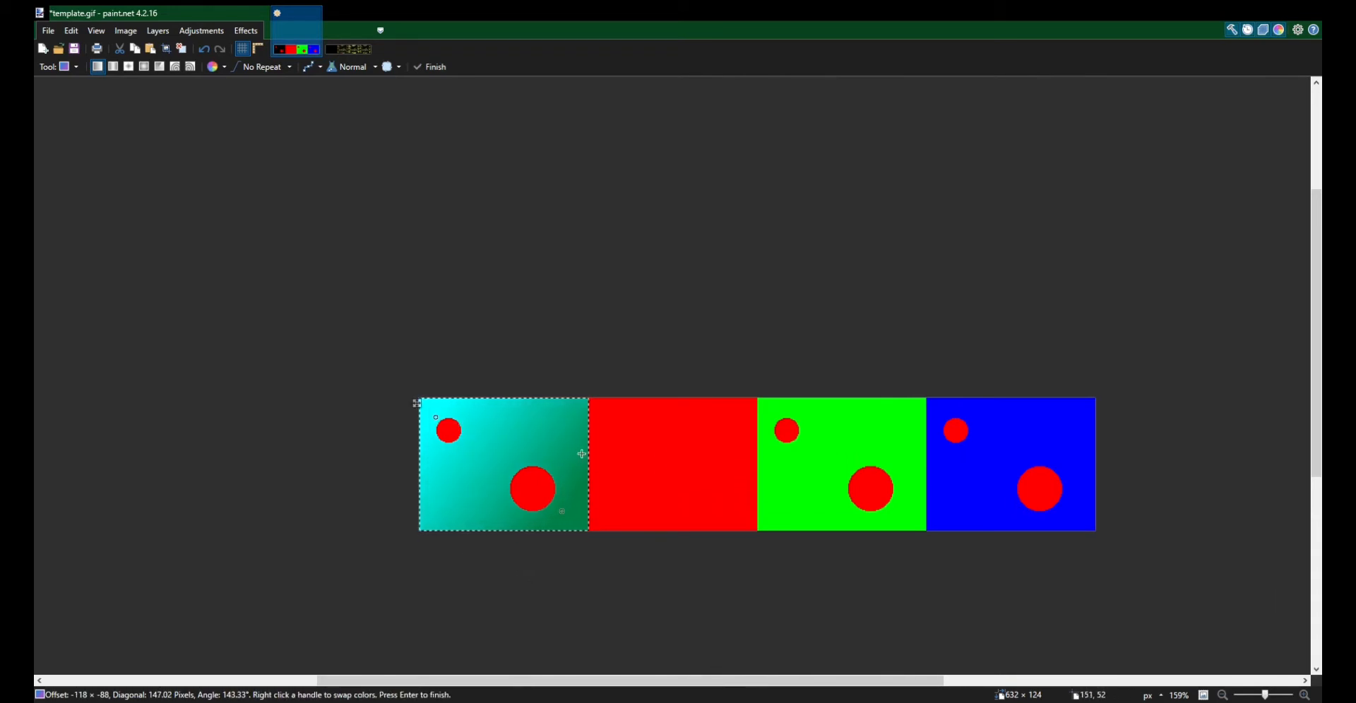
drag(637, 462, 542, 438)
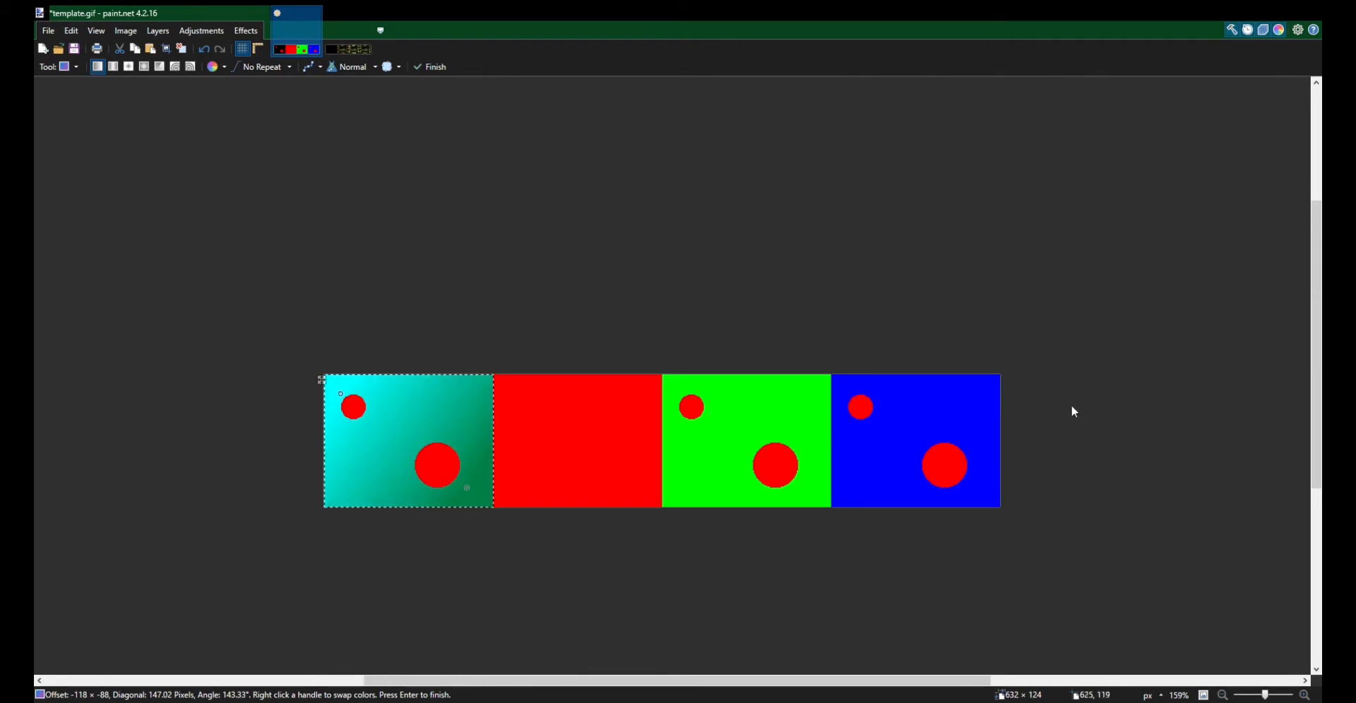
key(Delete)
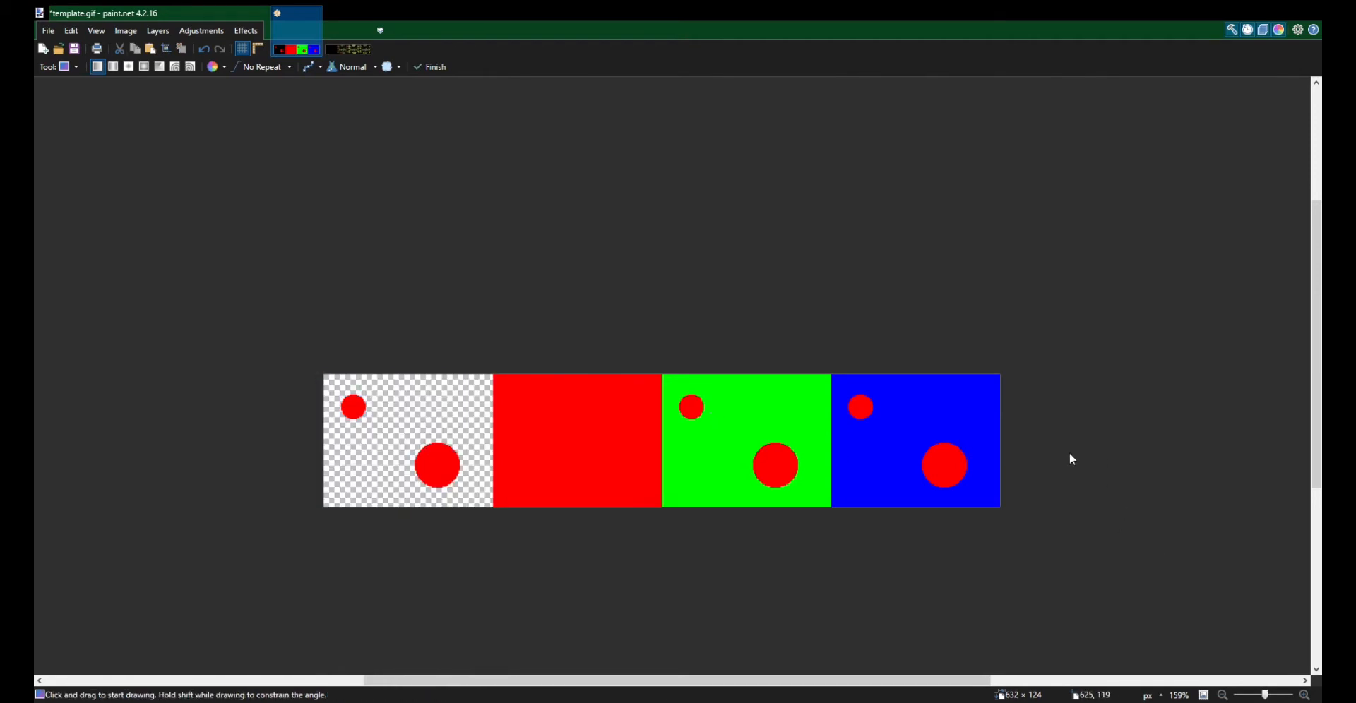
key(ctrl+z)
key(ctrl+z)
key(ctrl+z)
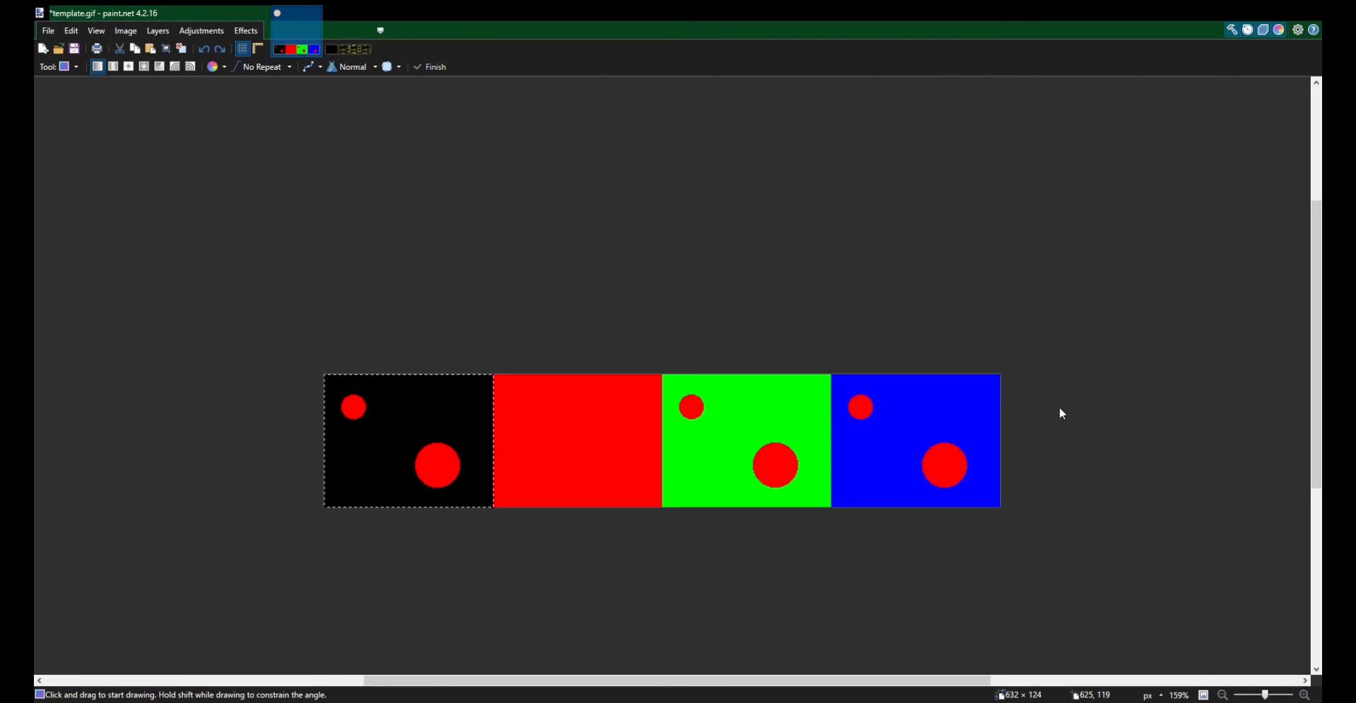
Place a copy of the gradient panel over the red panel, aligned exactly with the panel's edges
key(ctrl+v)
drag(441, 432, 494, 422)
key(ctrl+z)
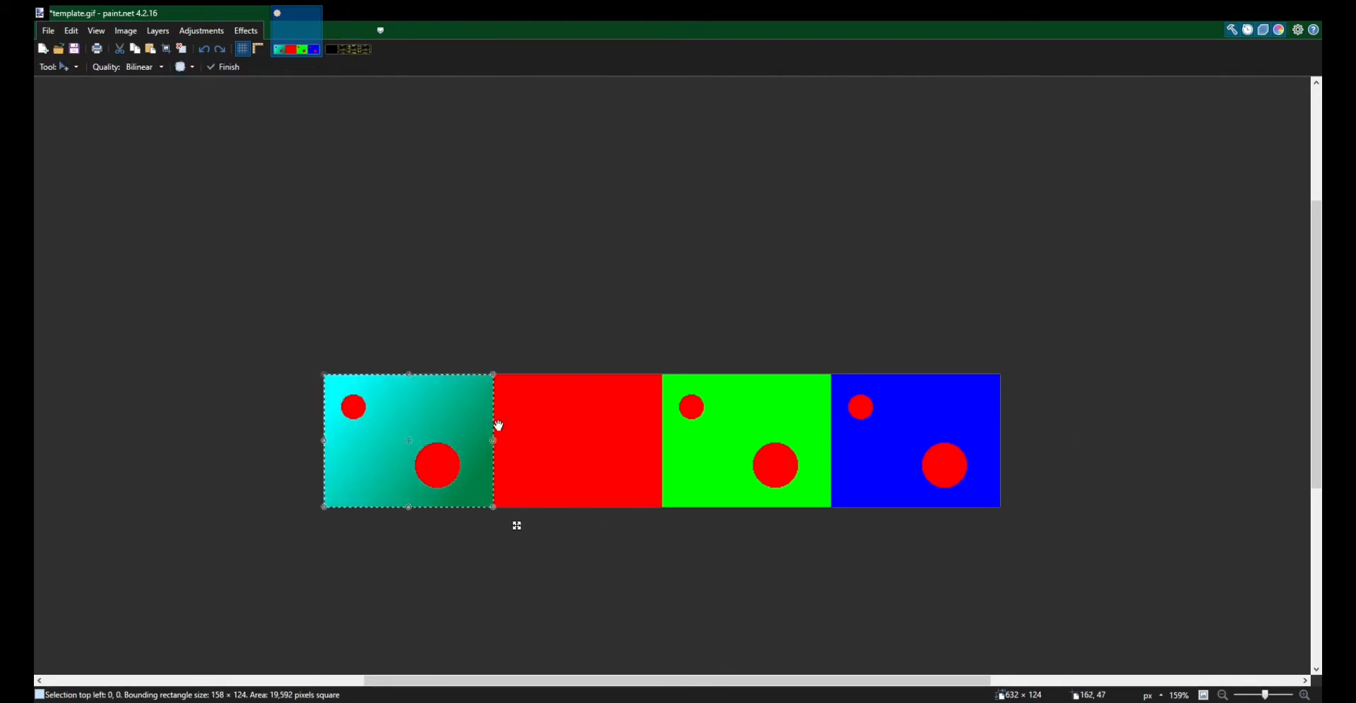
drag(333, 380, 446, 346)
scroll(512, 390, up, 5)
scroll(600, 418, down, 12)
Paste the gradient background over the green panel and align it with the panel's edges
key(ctrl+v)
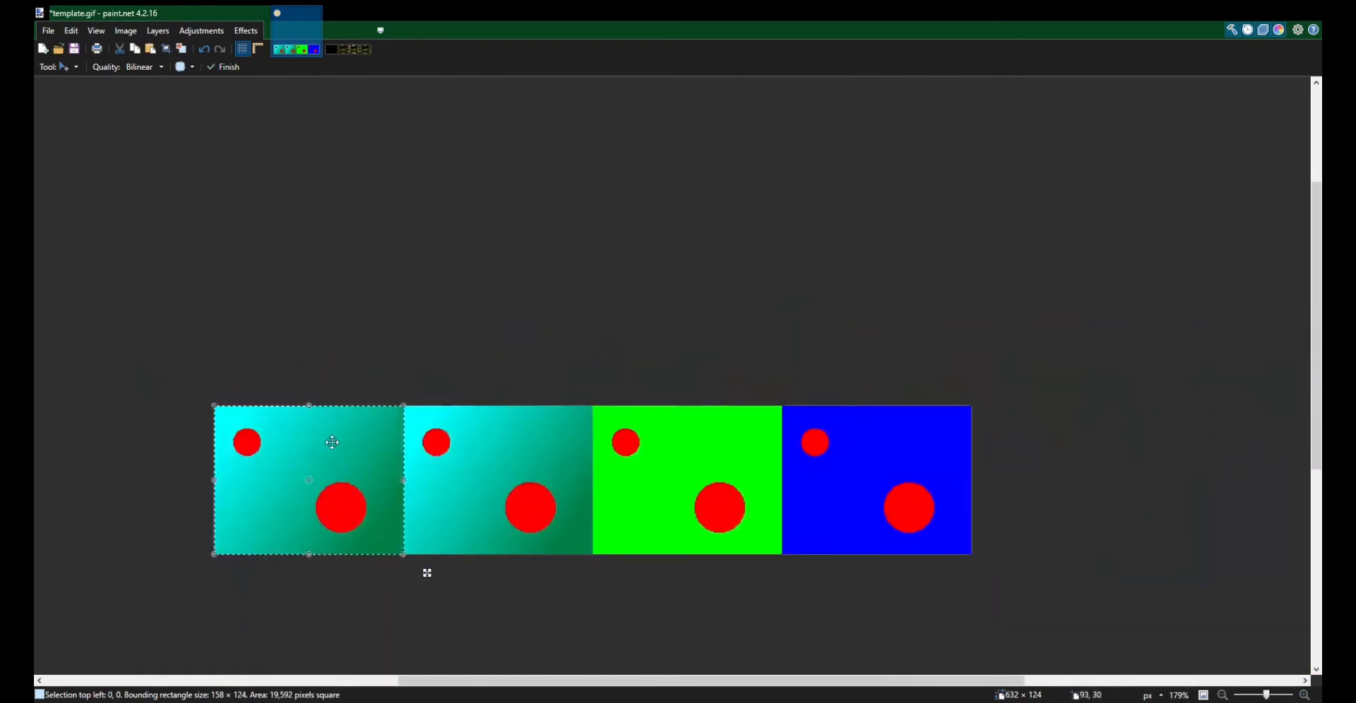
drag(333, 442, 727, 424)
scroll(626, 418, up, 5)
drag(626, 417, 485, 427)
scroll(705, 451, down, 6)
Paste the gradient background over the blue panel, with its top-left corner at 474, 0
key(ctrl+v)
drag(304, 449, 475, 450)
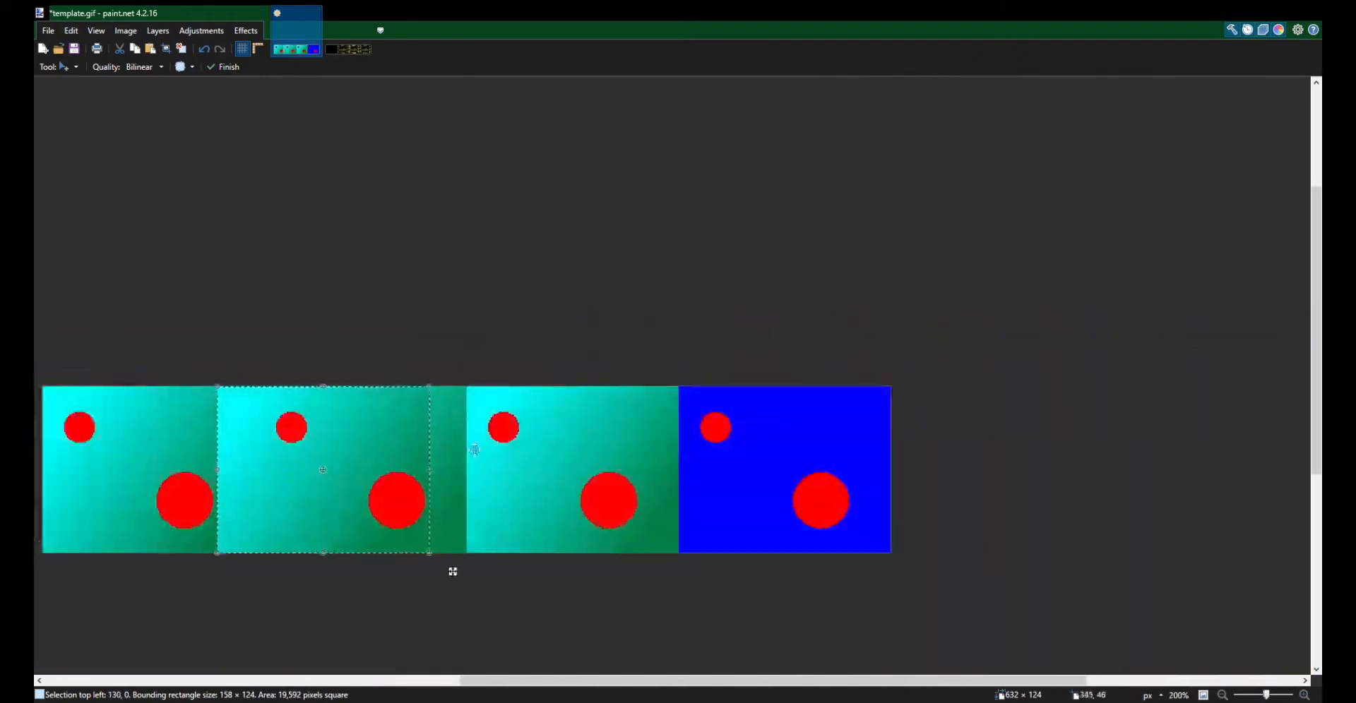
drag(306, 428, 784, 425)
scroll(744, 405, up, 7)
drag(639, 395, 560, 406)
scroll(563, 409, down, 10)
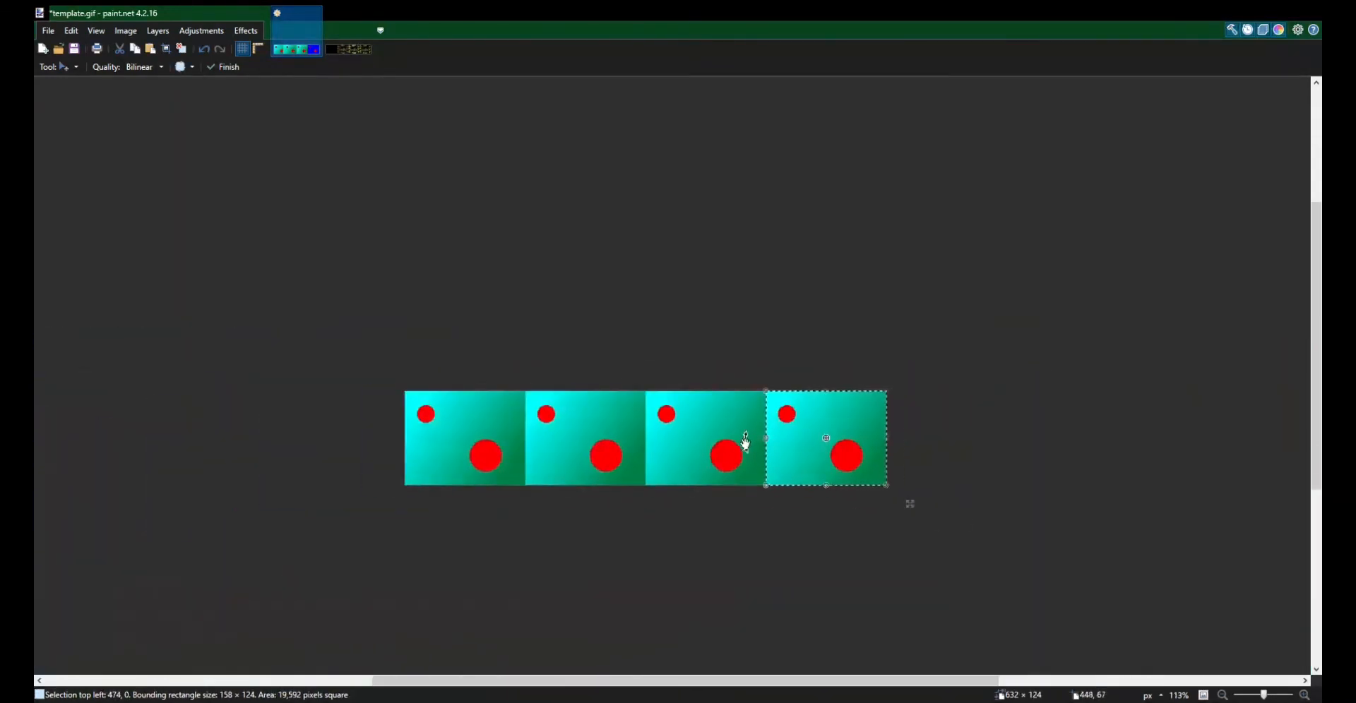
scroll(650, 511, up, 2)
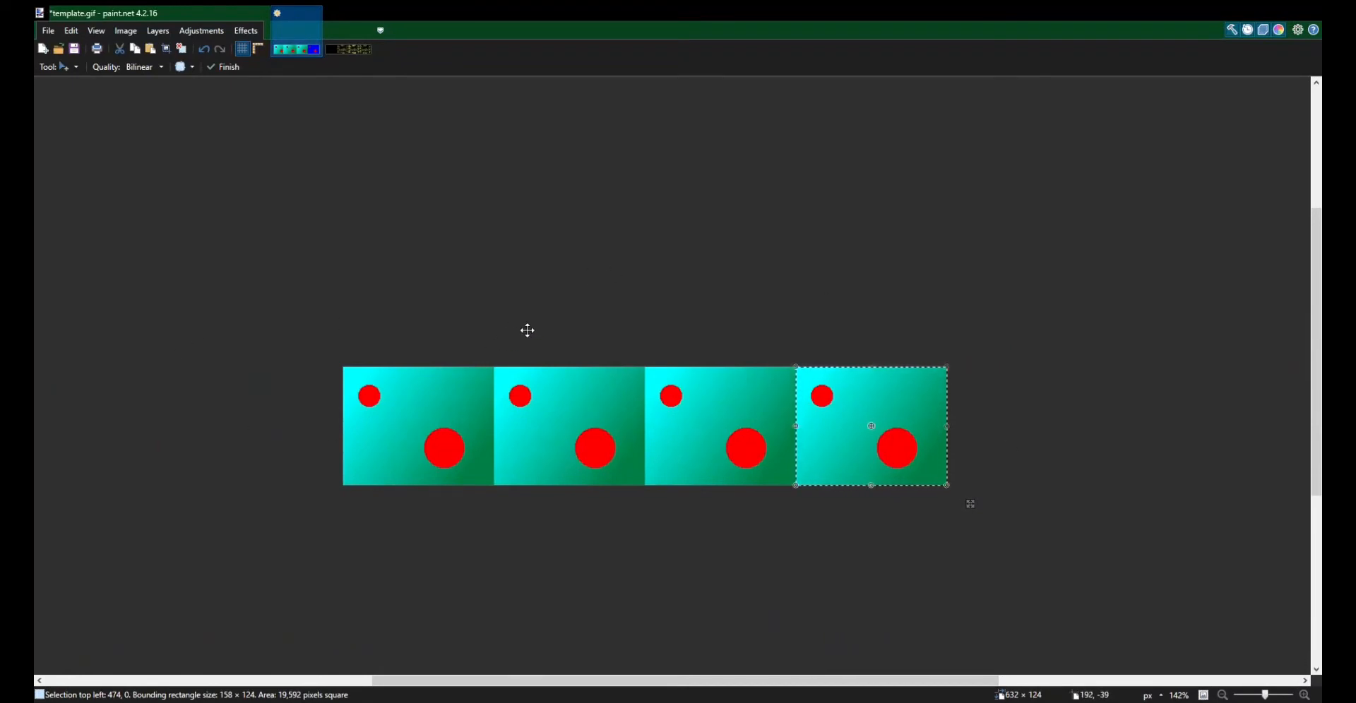
Deselect the pasted panel and fill both circles in the third and fourth panels with dark red
key(ctrl+d)
scroll(431, 442, up, 2)
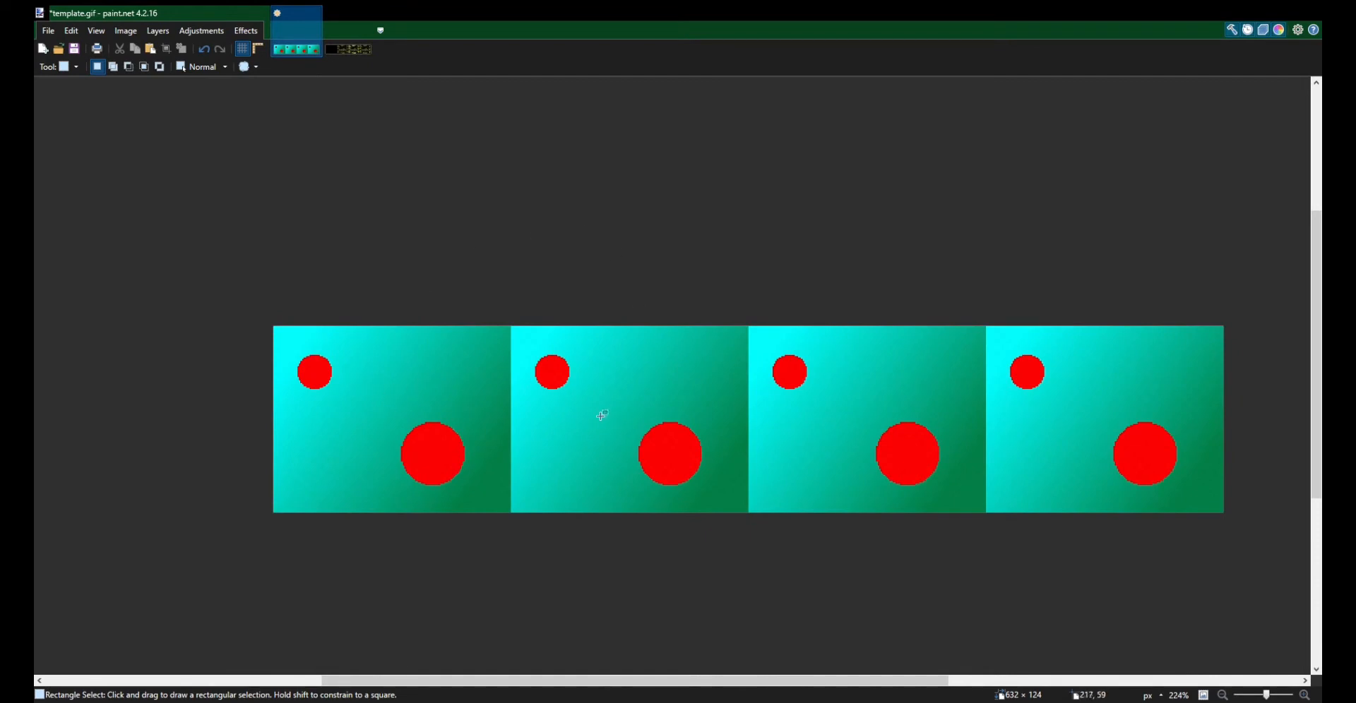
scroll(616, 419, right, 5)
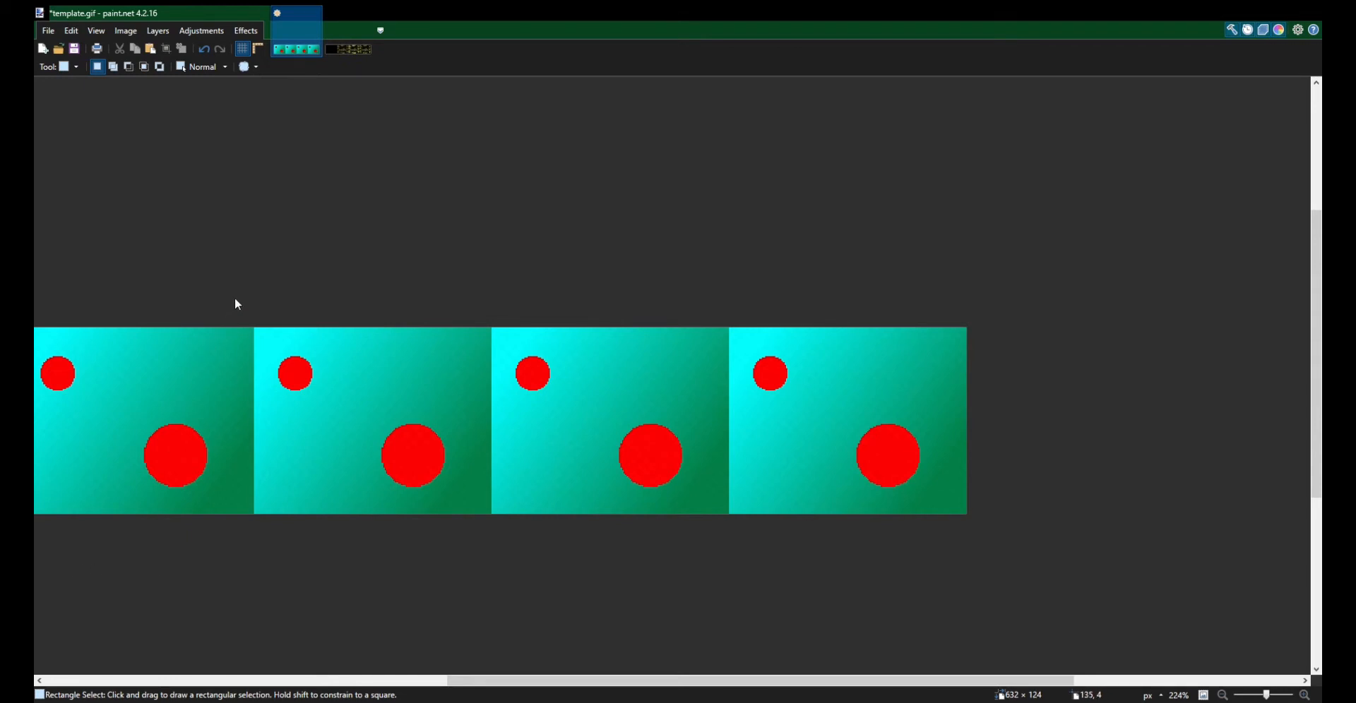
key(f)
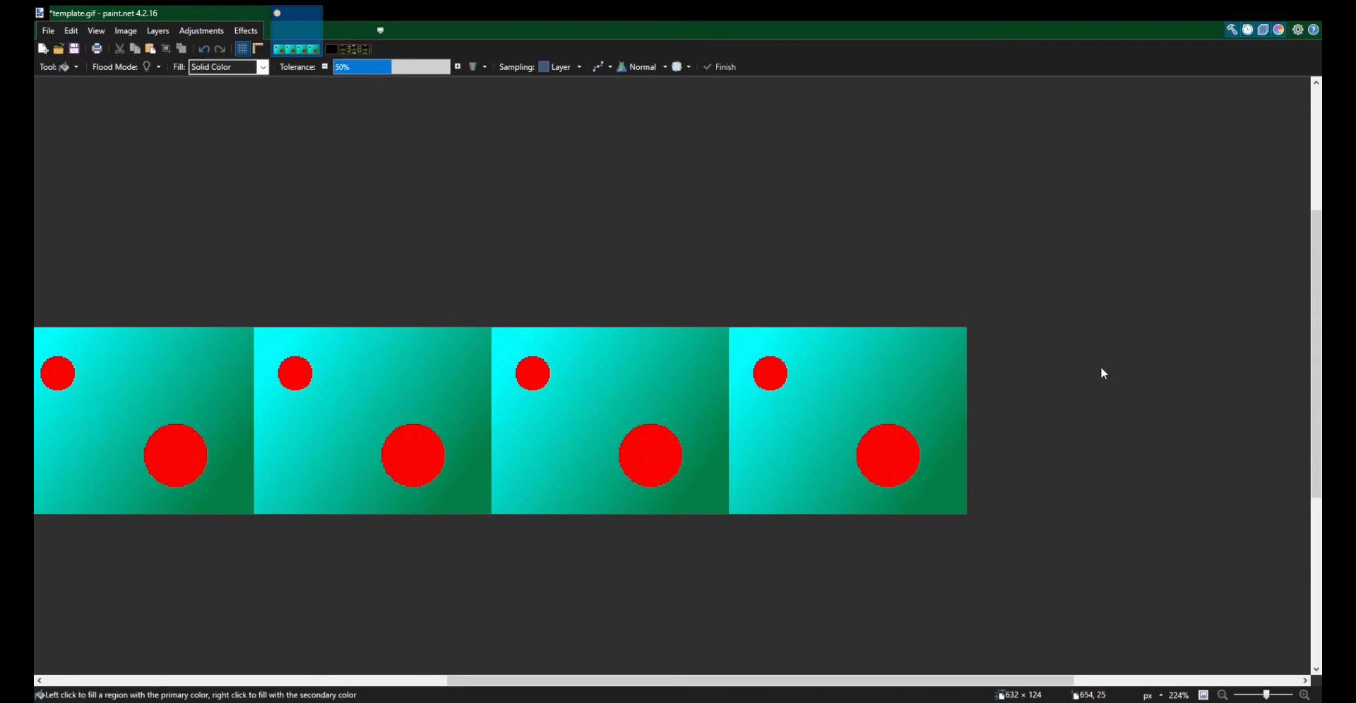
click(531, 373)
click(647, 457)
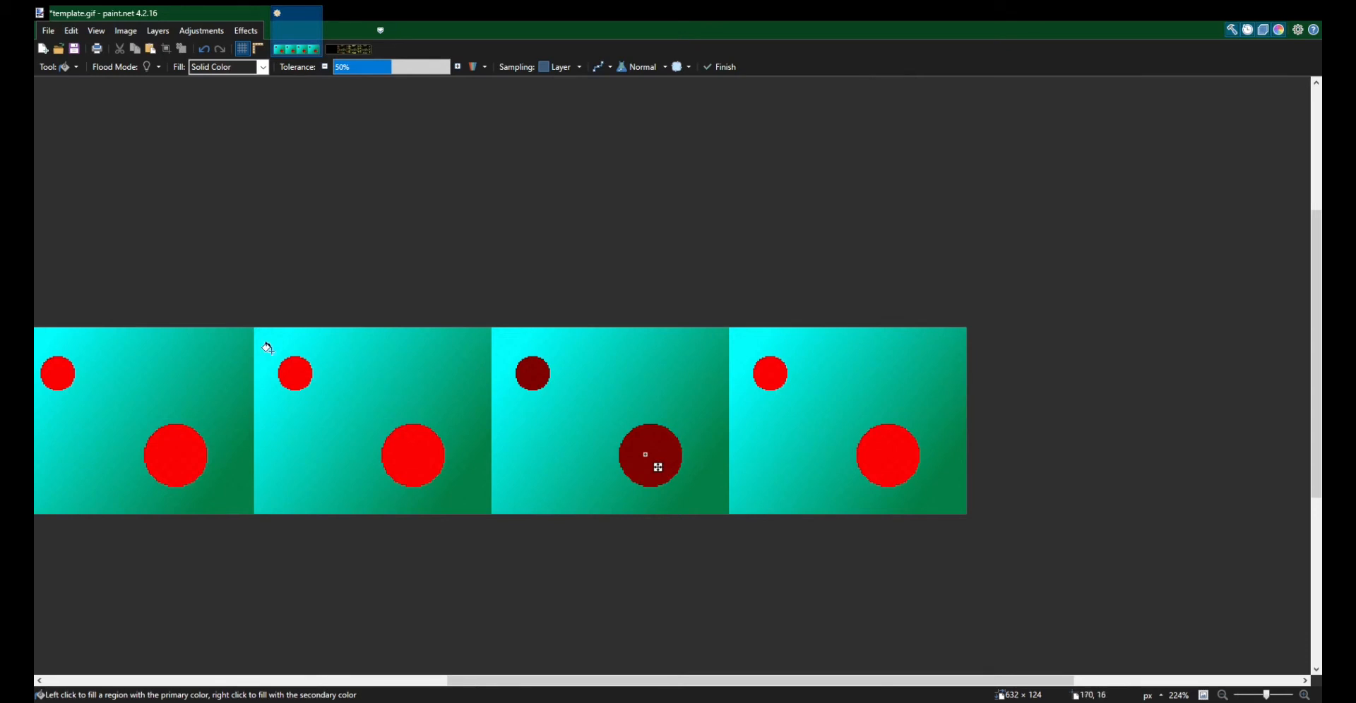
scroll(587, 382, right, 3)
click(603, 378)
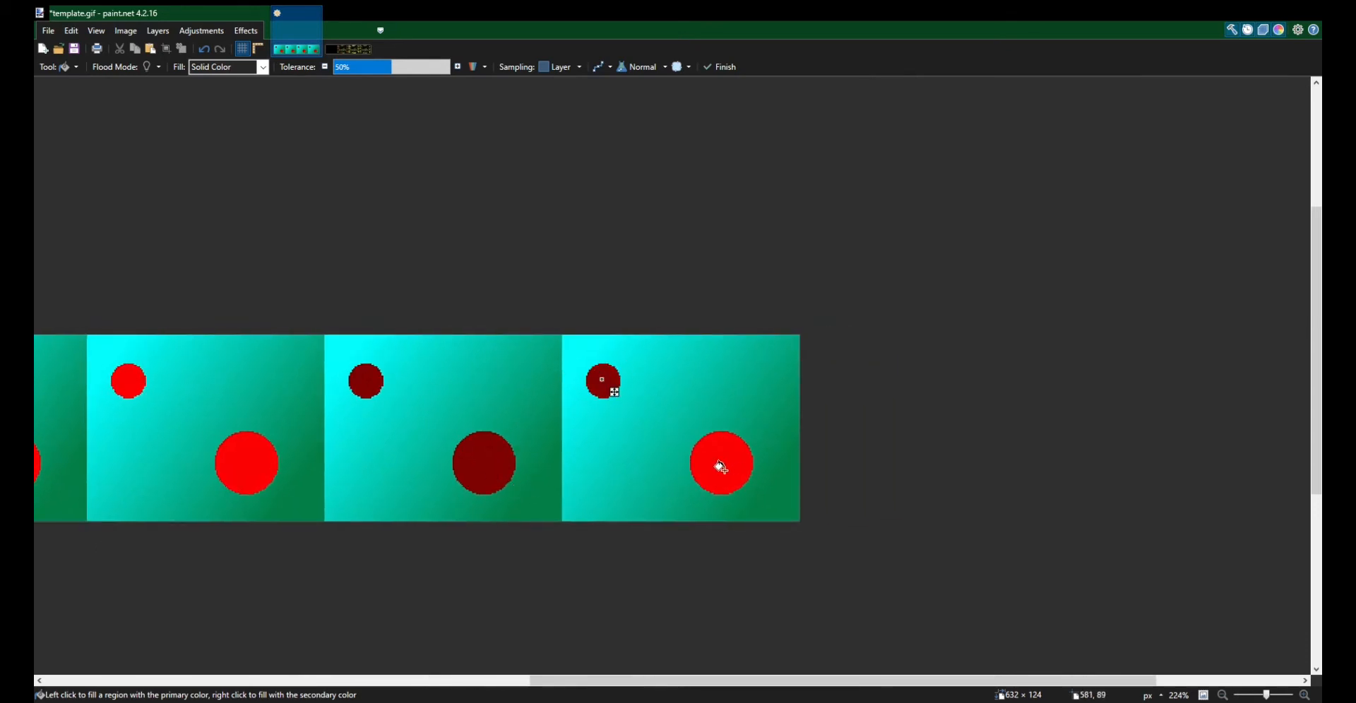
click(718, 462)
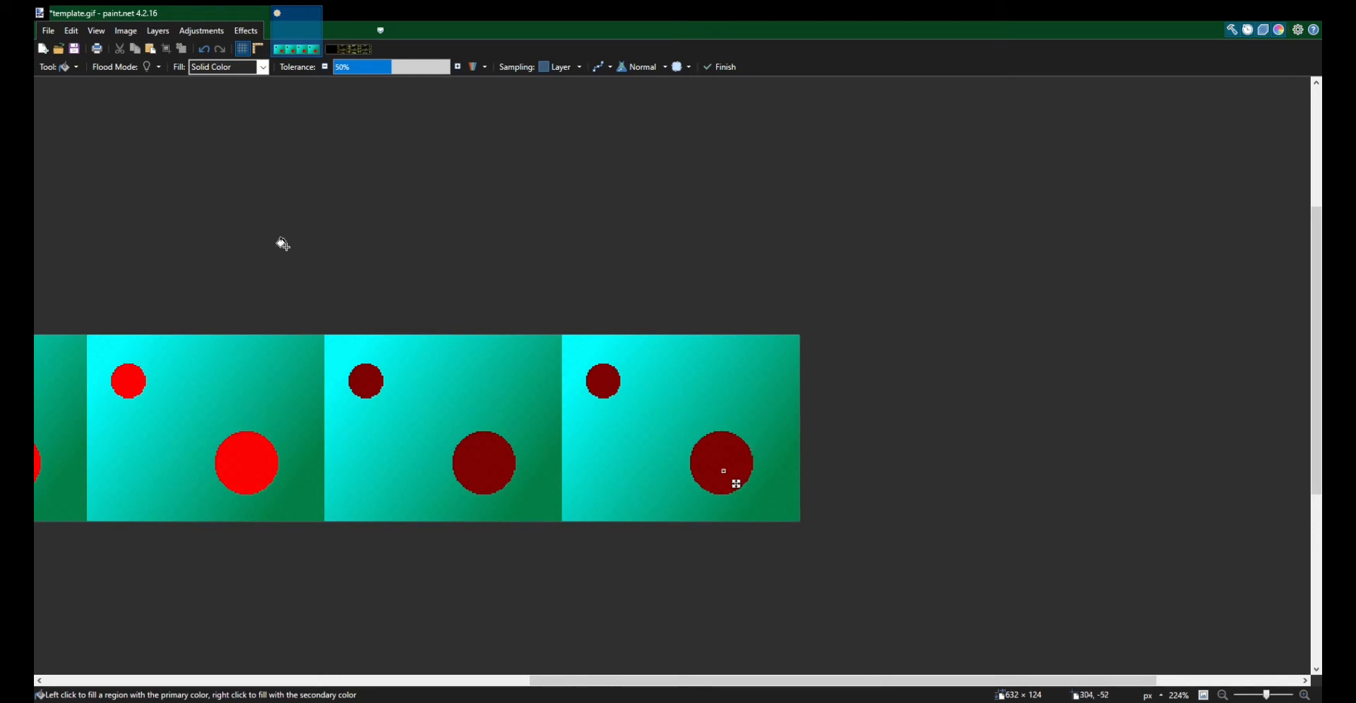
Select the fourth panel's small circle with a 23 × 23 px rectangle and move it down 2 px to 490, 21
key(s)
scroll(637, 397, up, 8)
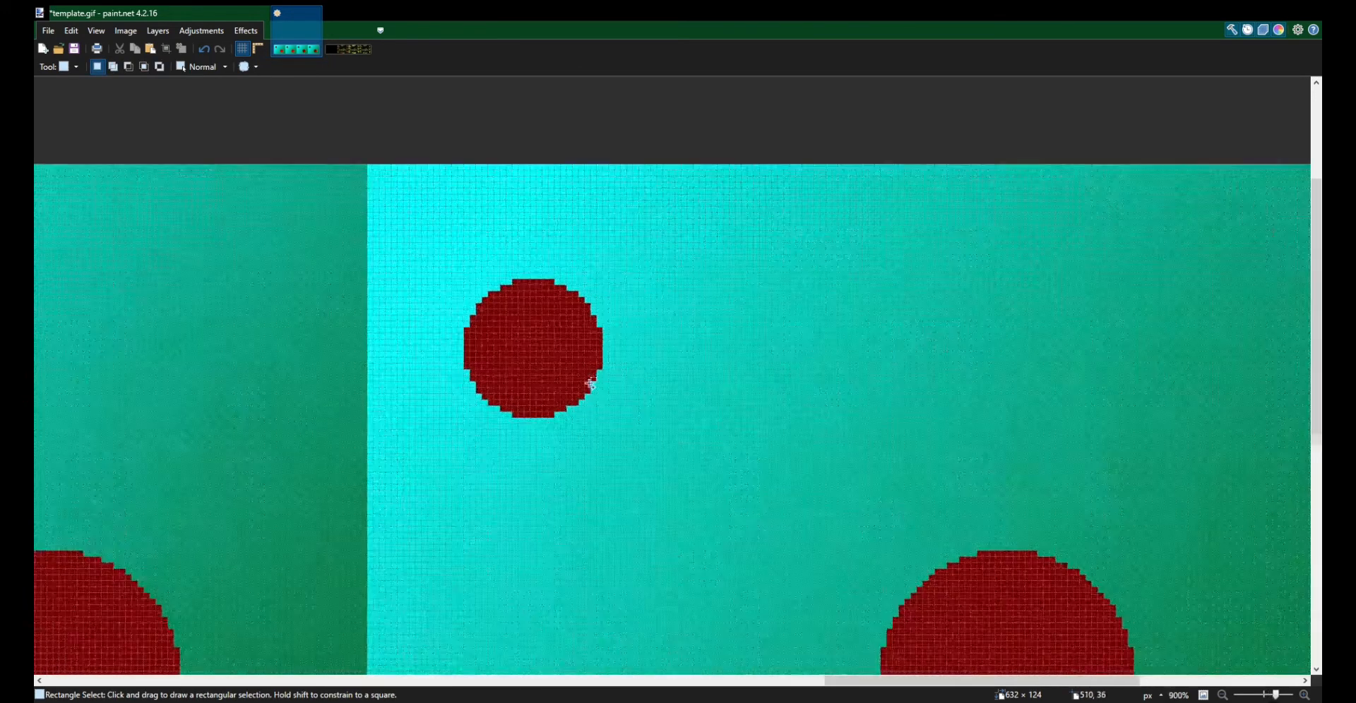
drag(612, 423, 450, 268)
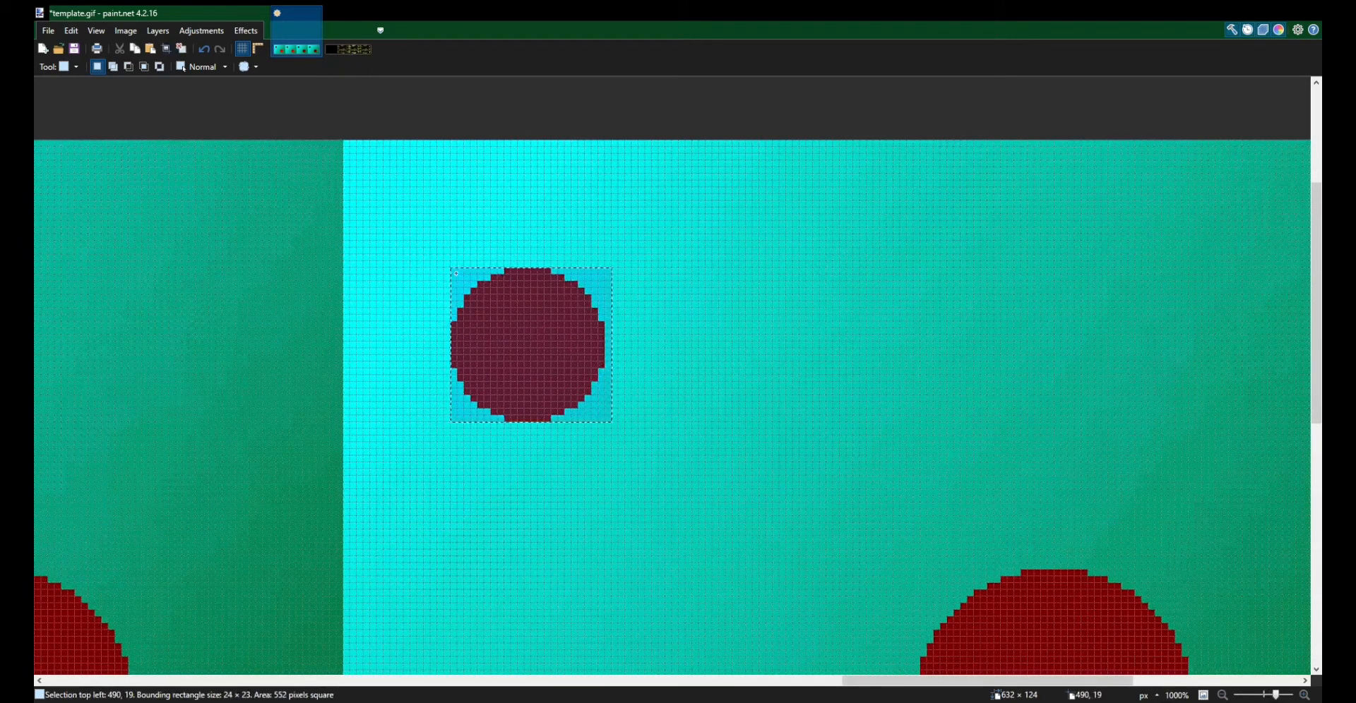
click(260, 264)
drag(611, 344, 555, 367)
drag(875, 516, 466, 328)
drag(311, 334, 297, 281)
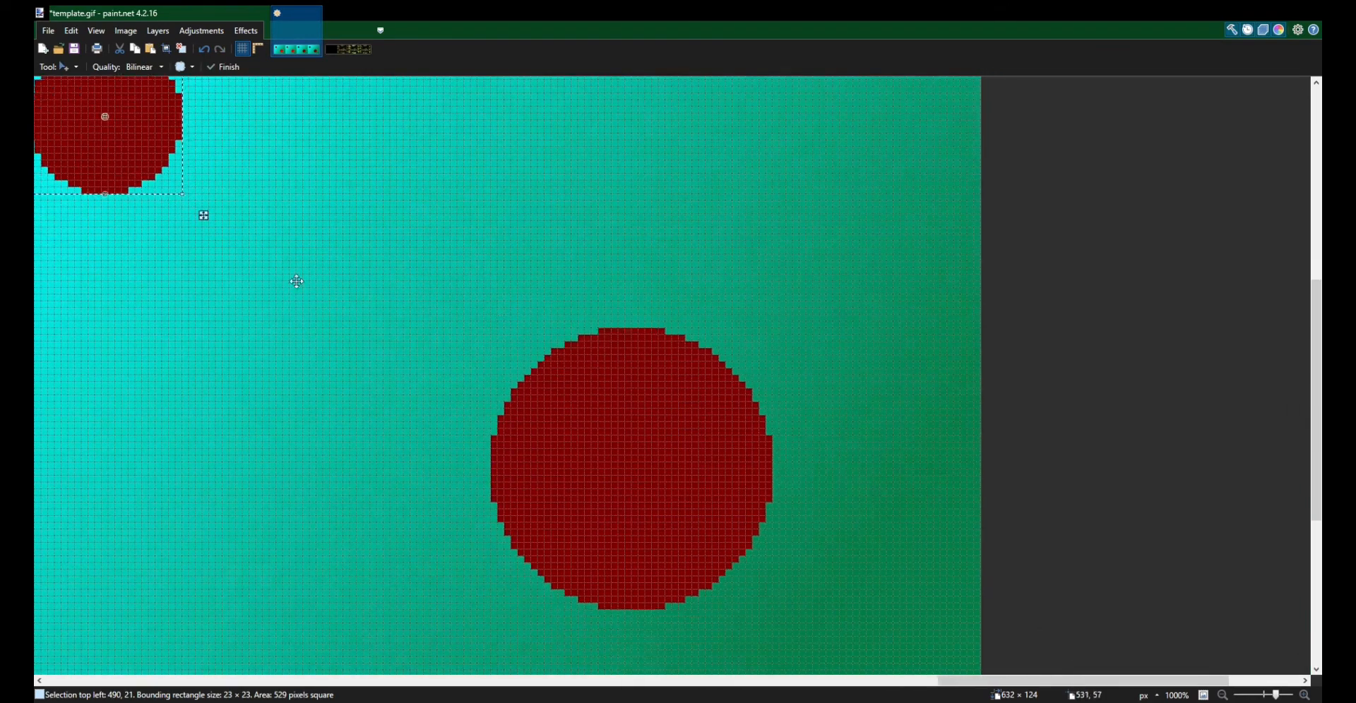
Select the fourth panel's large circle with a 42 × 42 px rectangle, move it down 2 px to 559, 66, and deselect
key(s)
drag(786, 603, 492, 329)
key(m)
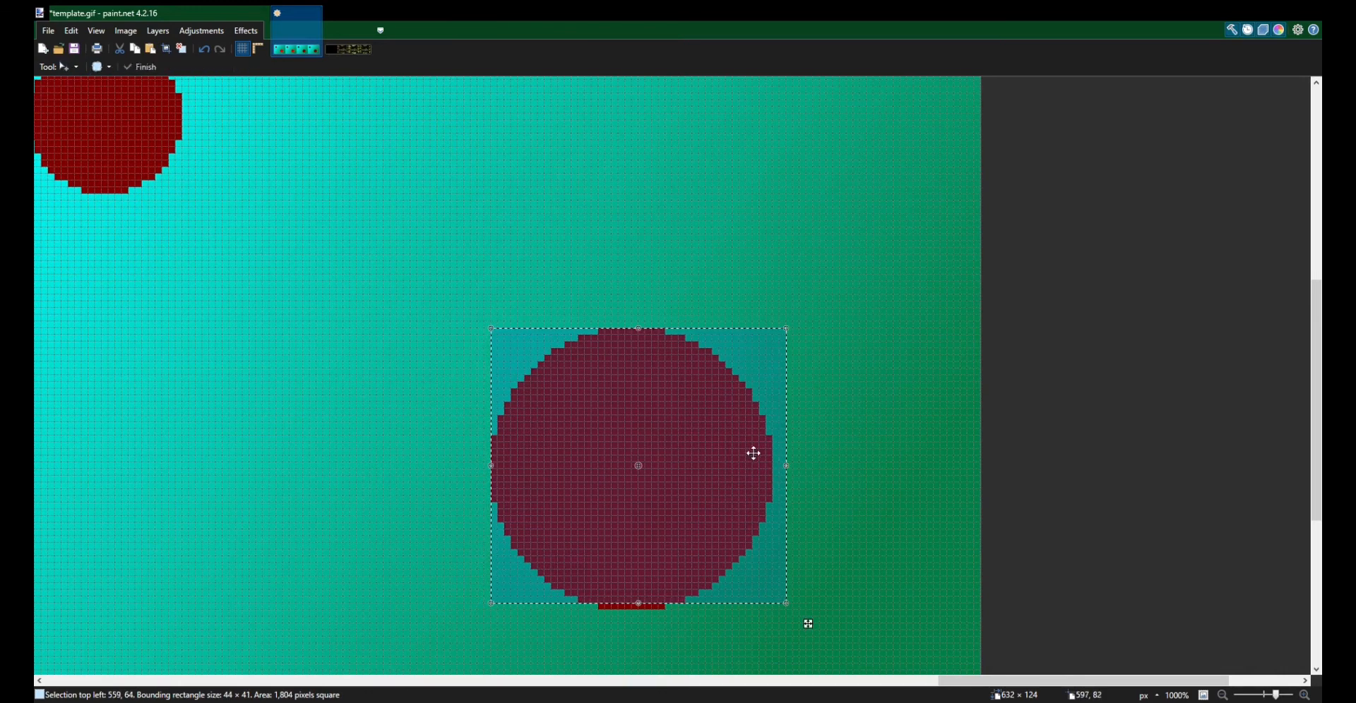
drag(784, 469, 769, 470)
drag(638, 603, 633, 612)
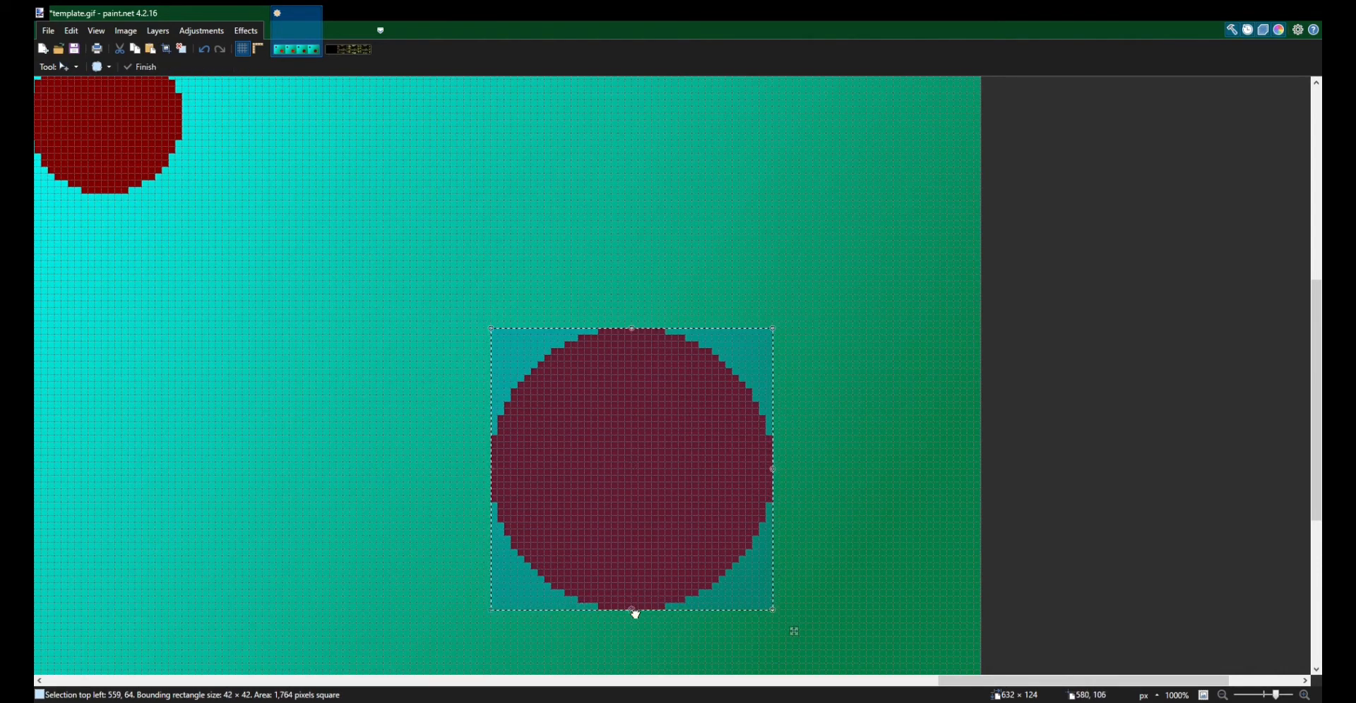
scroll(406, 435, down, 4)
scroll(406, 434, down, 2)
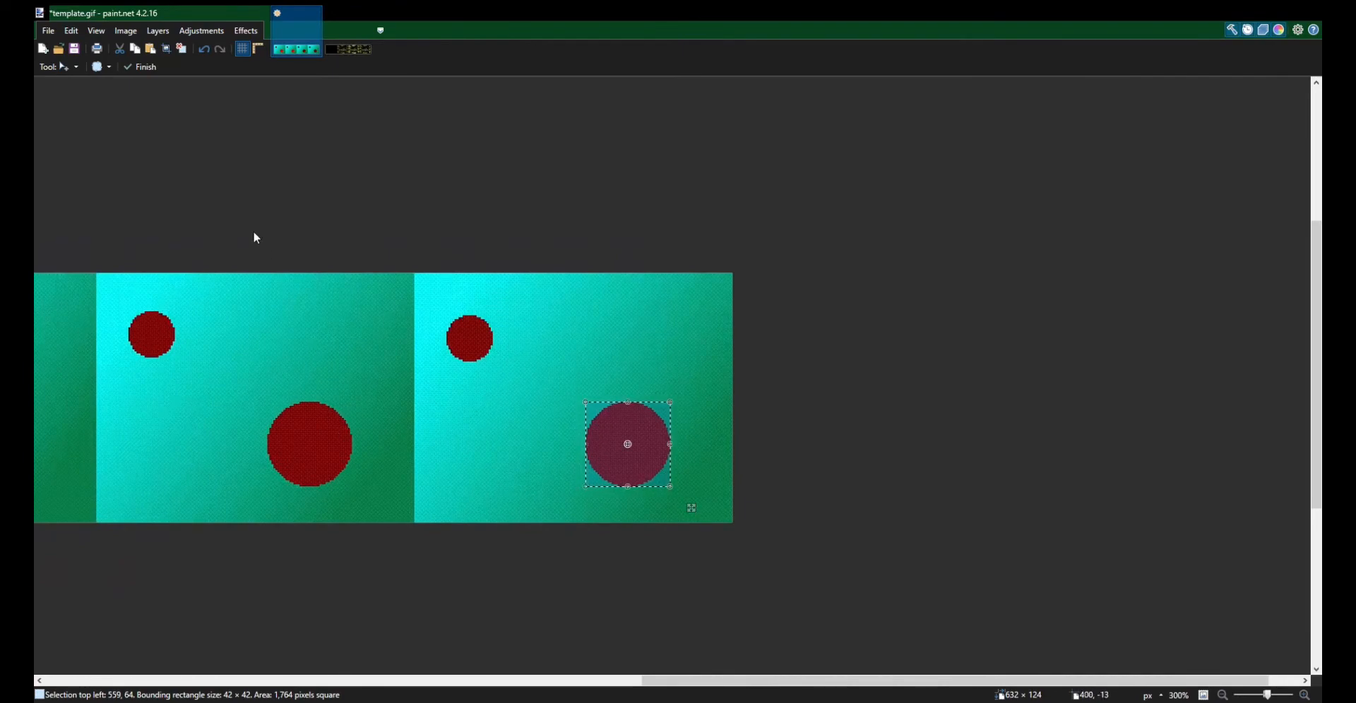
key(m)
scroll(650, 463, up, 5)
scroll(648, 445, up, 2)
scroll(638, 444, down, 1)
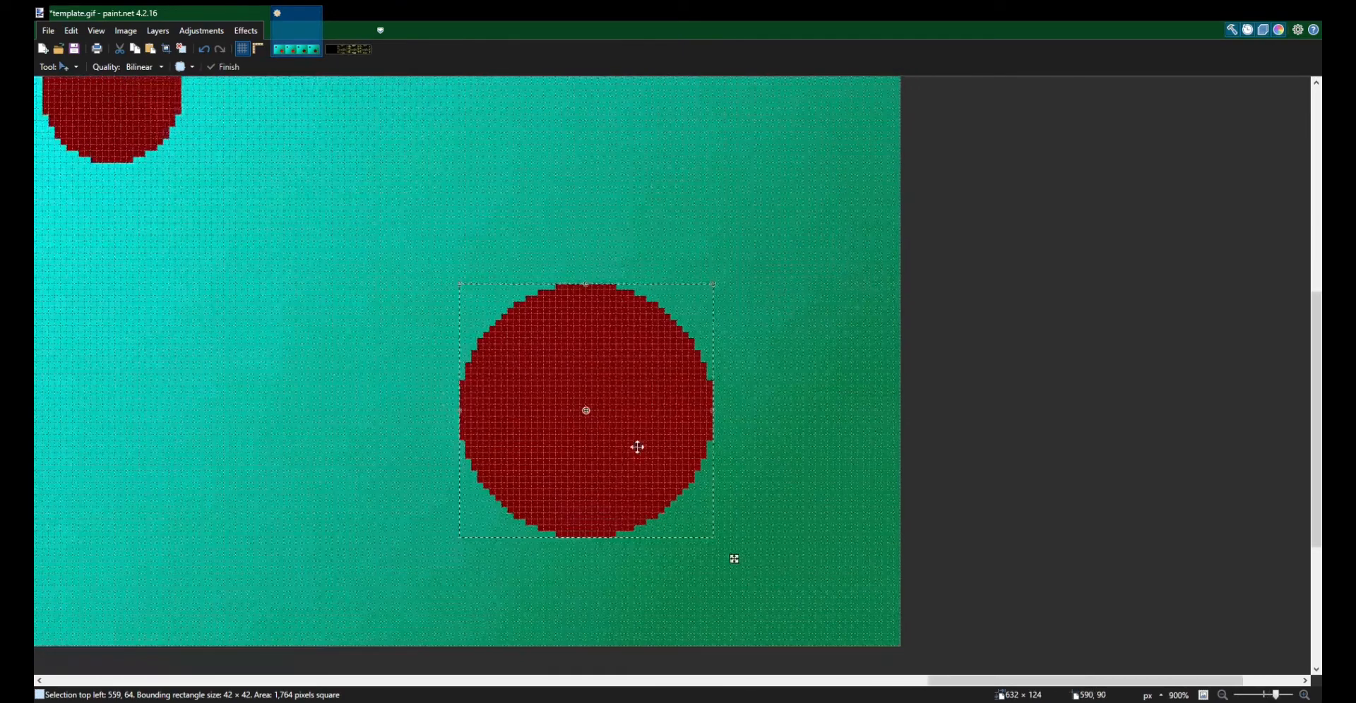
drag(629, 463, 629, 475)
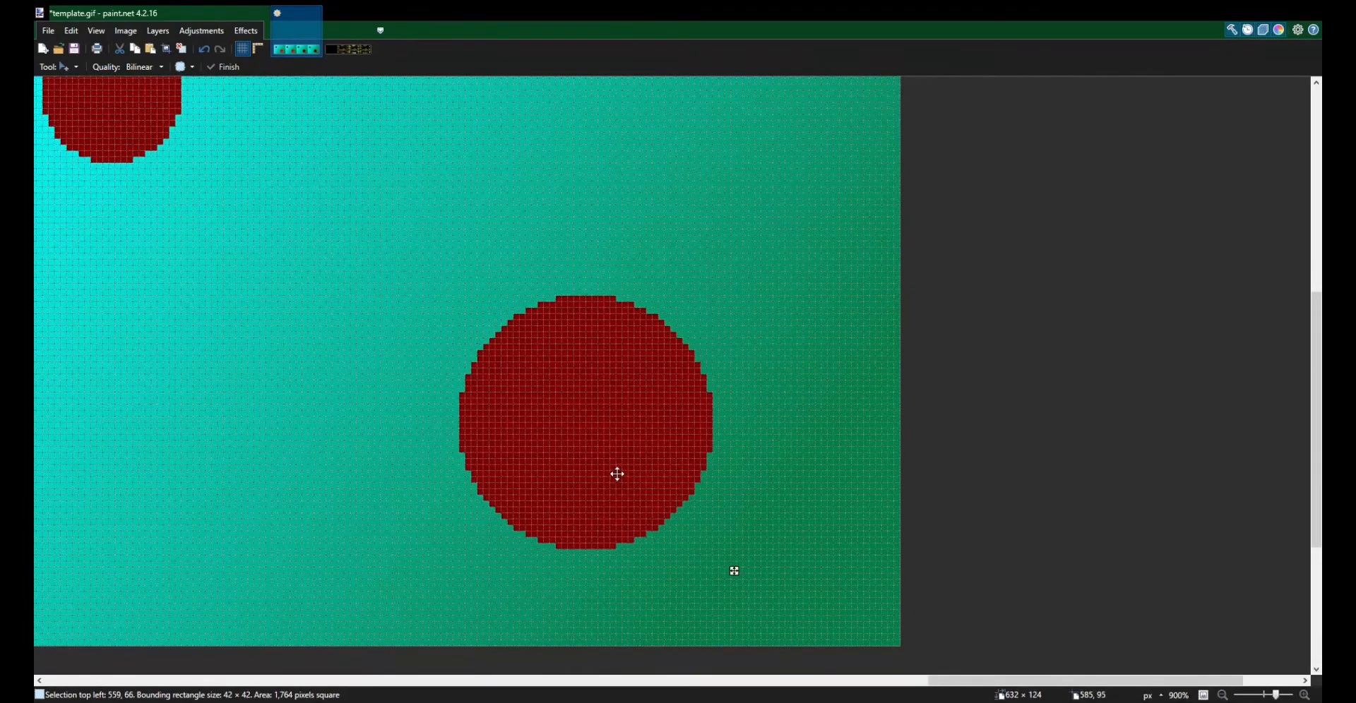
scroll(509, 440, down, 5)
scroll(689, 444, down, 3)
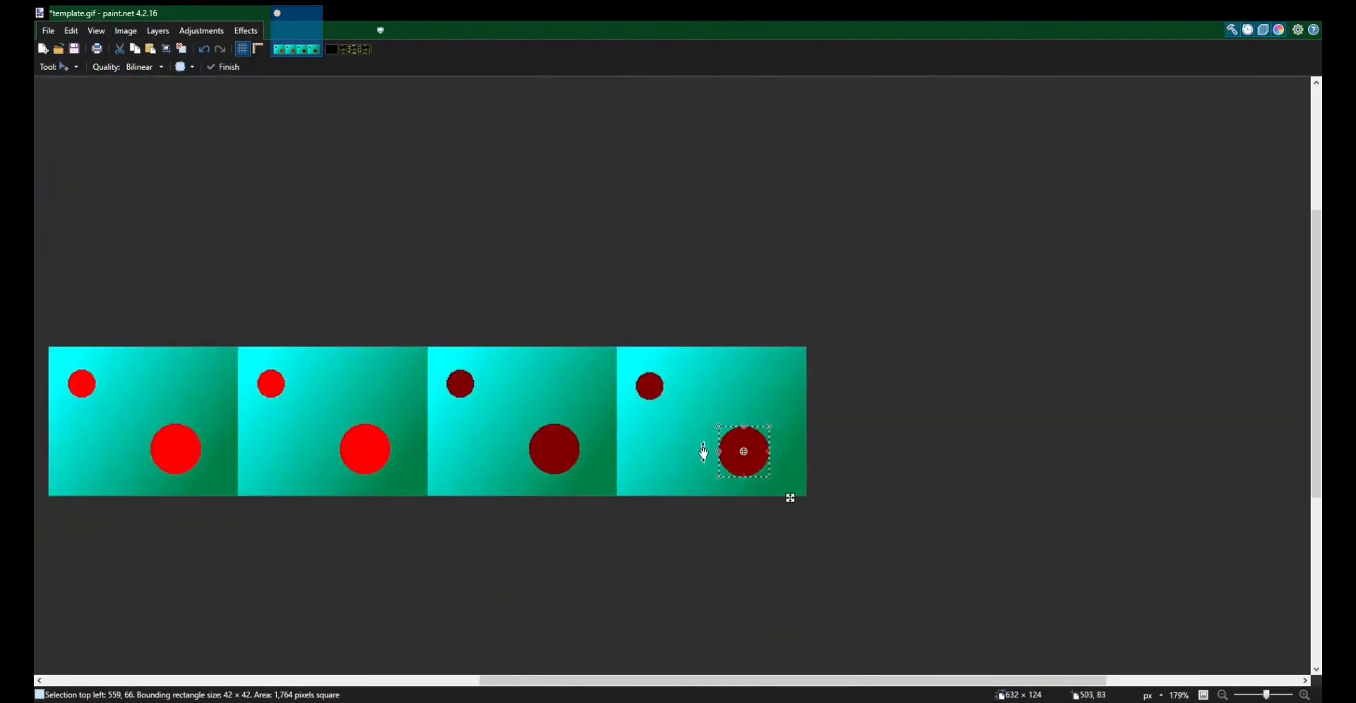
scroll(702, 451, down, 3)
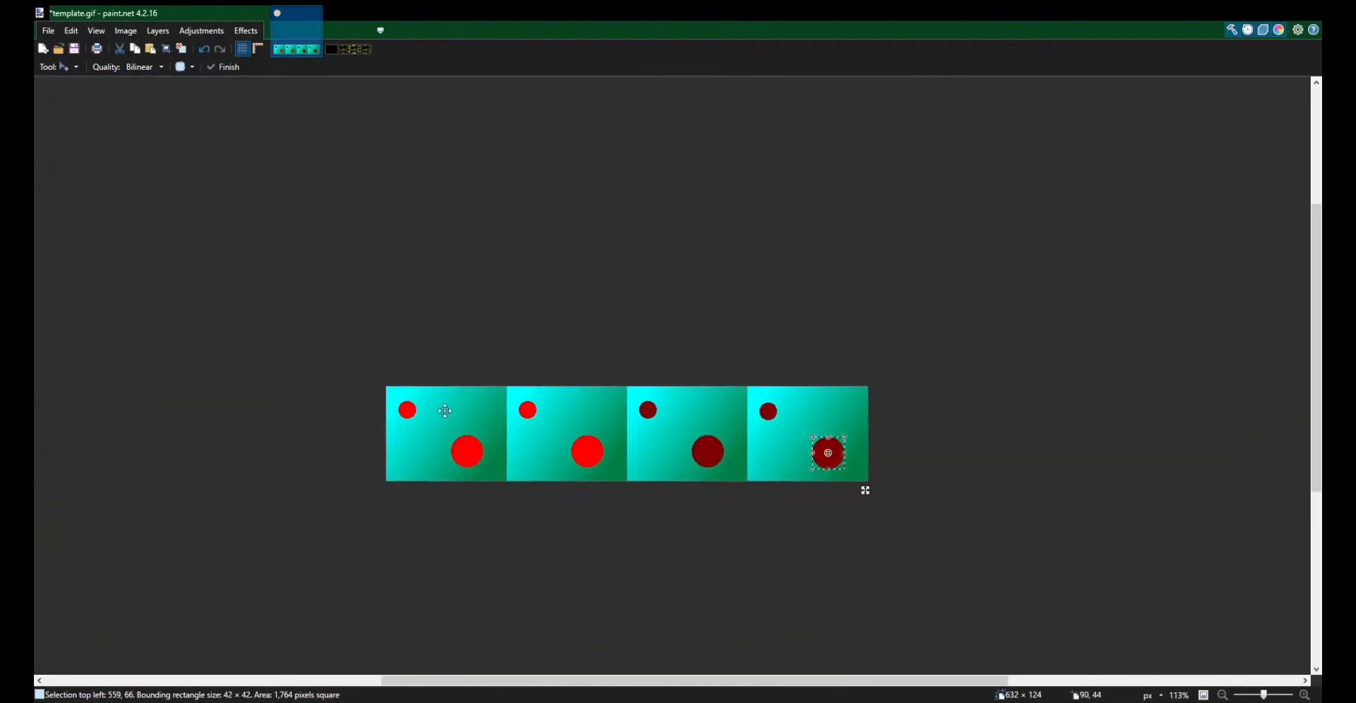
scroll(475, 376, down, 1)
key(s)
click(394, 250)
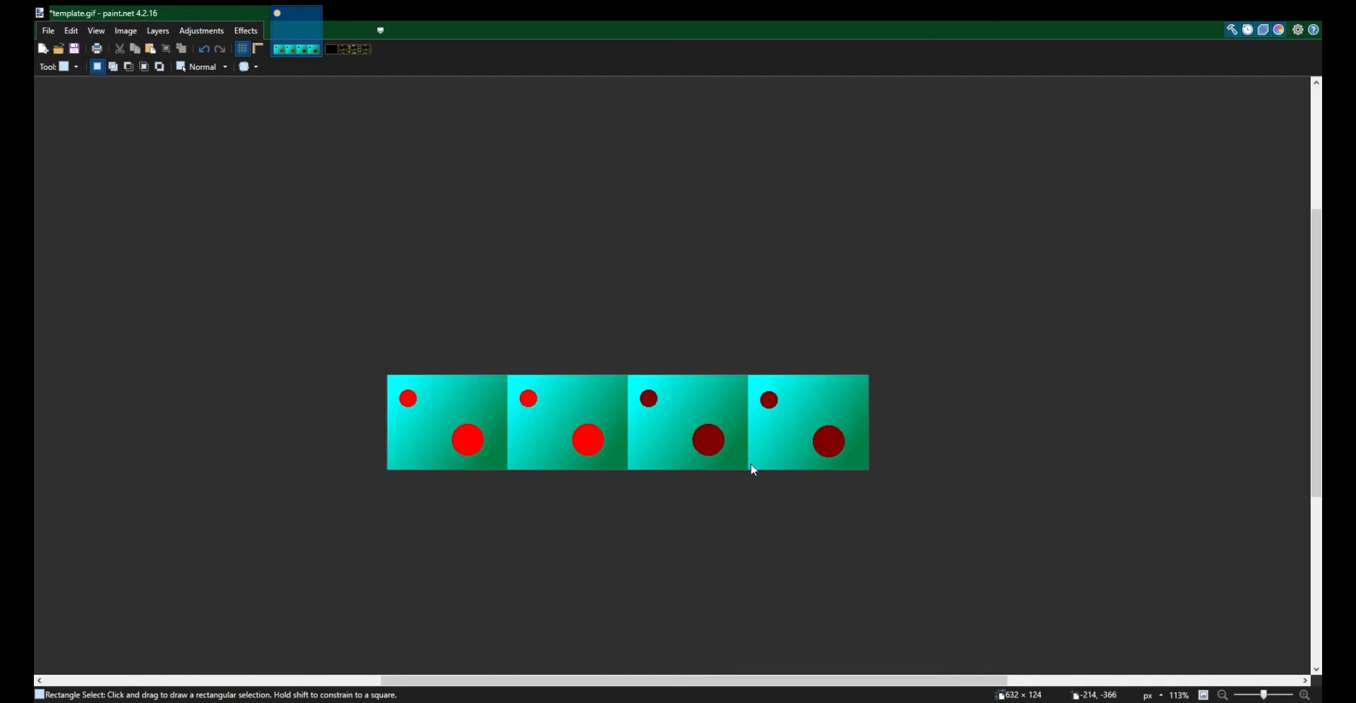
Switch to the text notes and add a first line reading 2 above the circle coordinates
click(737, 548)
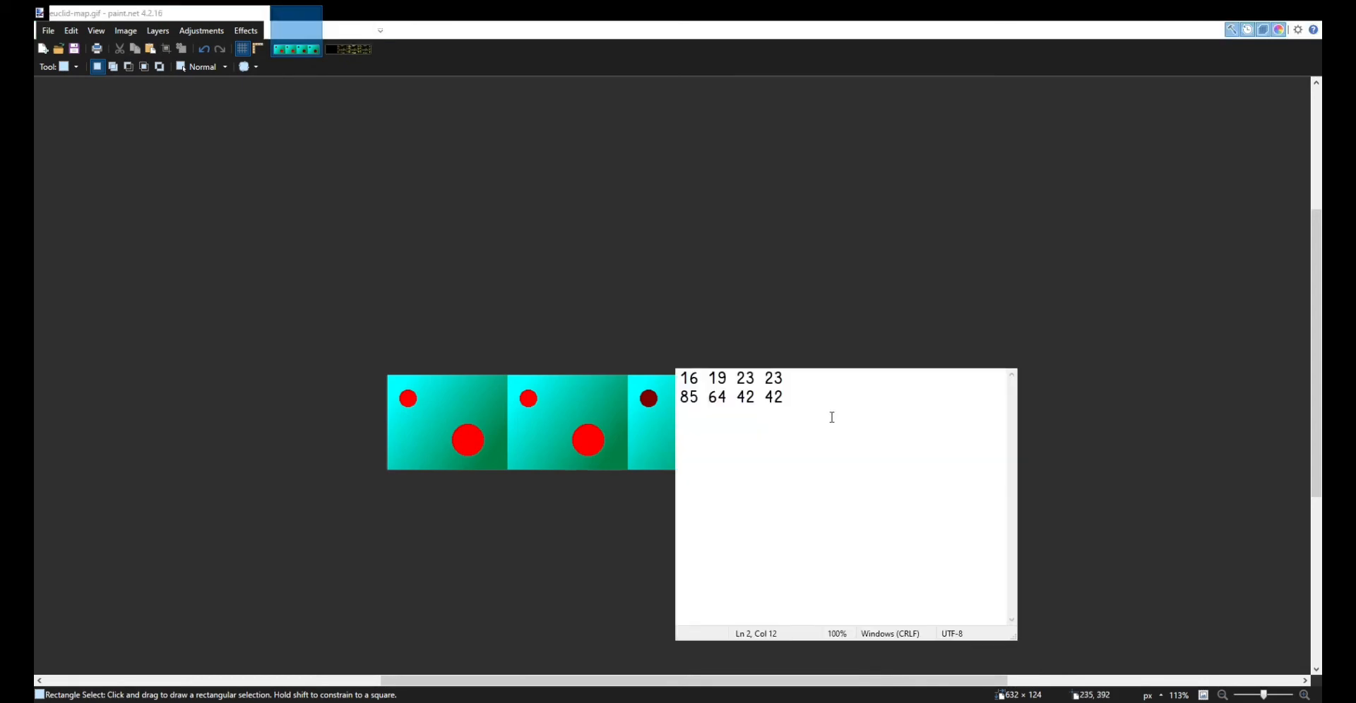
click(682, 379)
key(Return)
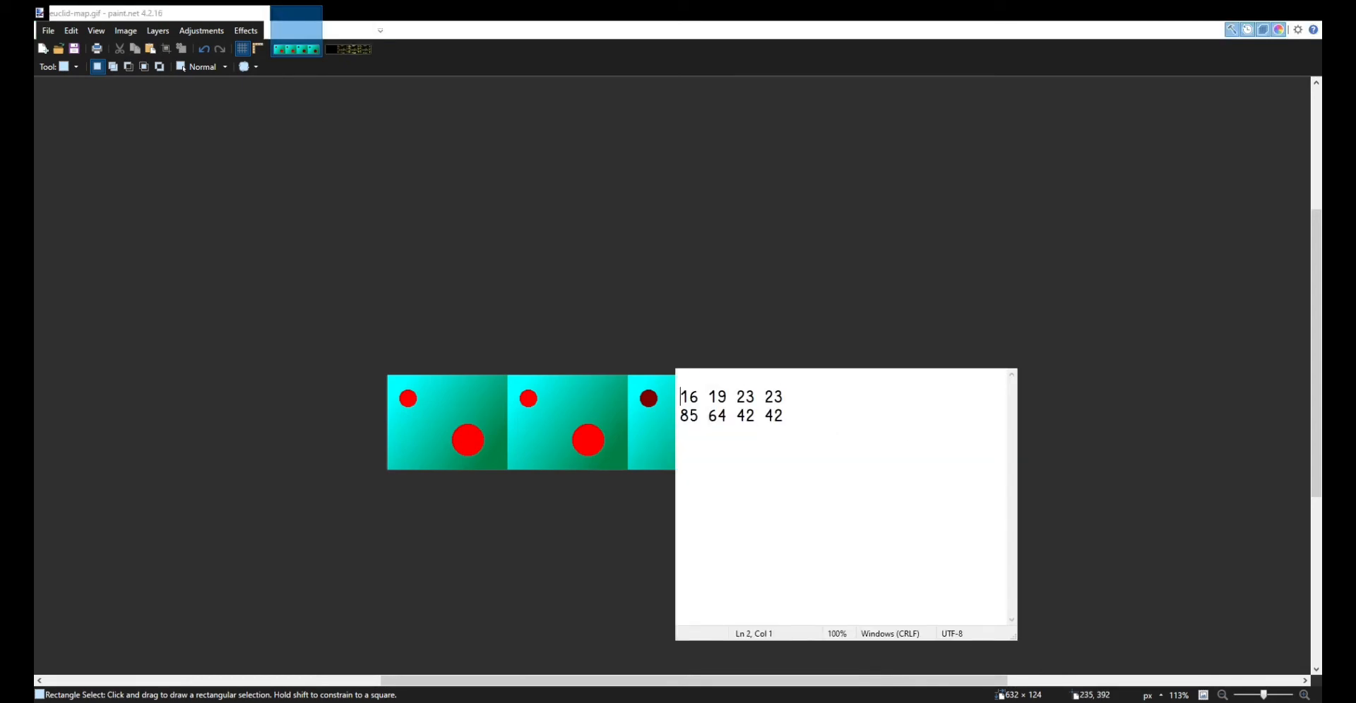
key(Up)
text(2)
Append "Room_1 -j:/worlds/euclid.world#room:main" to the 16 19 23 23 line, widening the notes window to fit
click(827, 400)
text(Room_1)
text(-)
drag(1014, 441, 1300, 441)
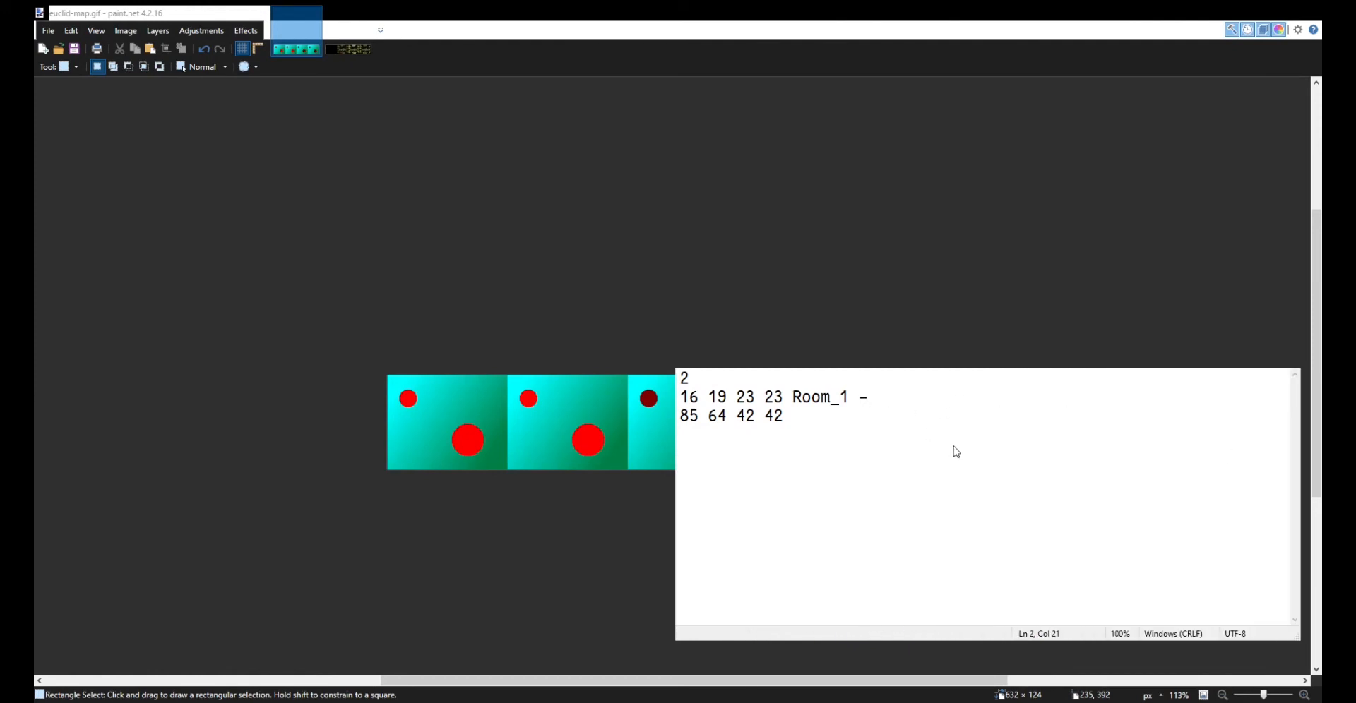
text(:j:/worlds/euclid.world#room:main)
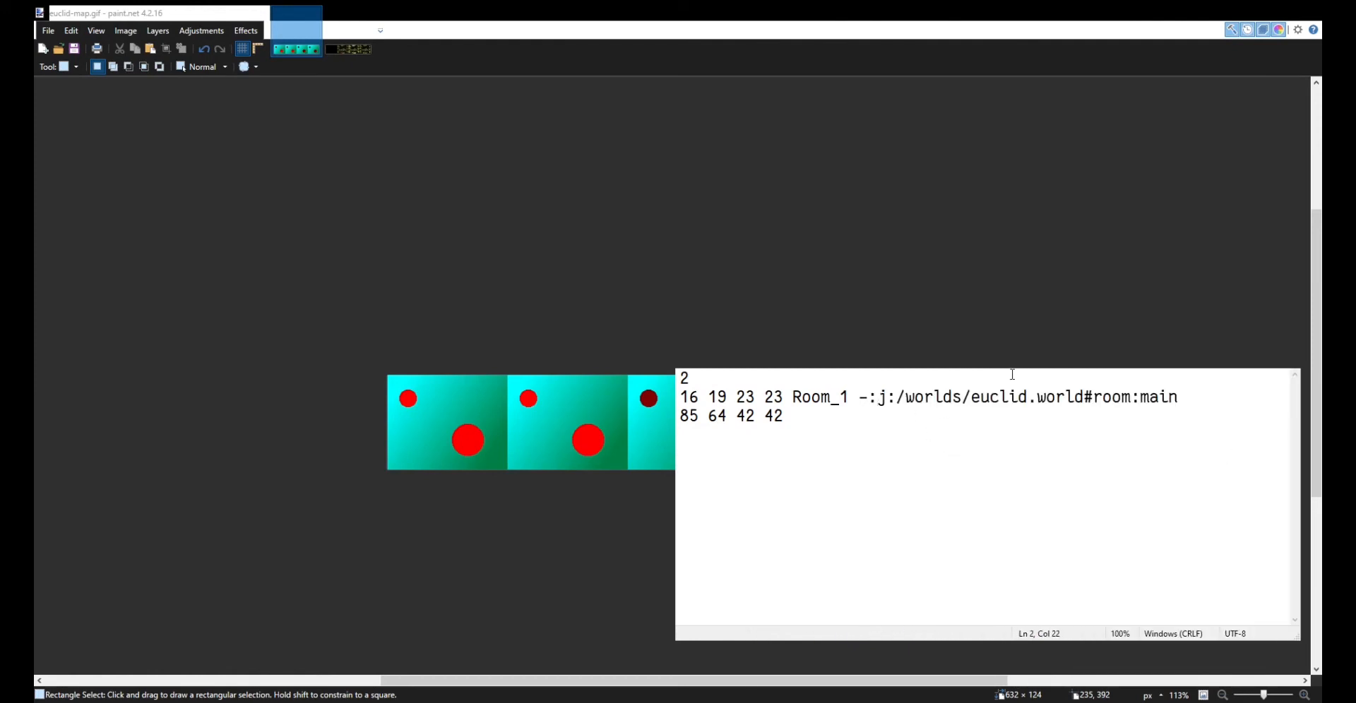
key(BackSpace)
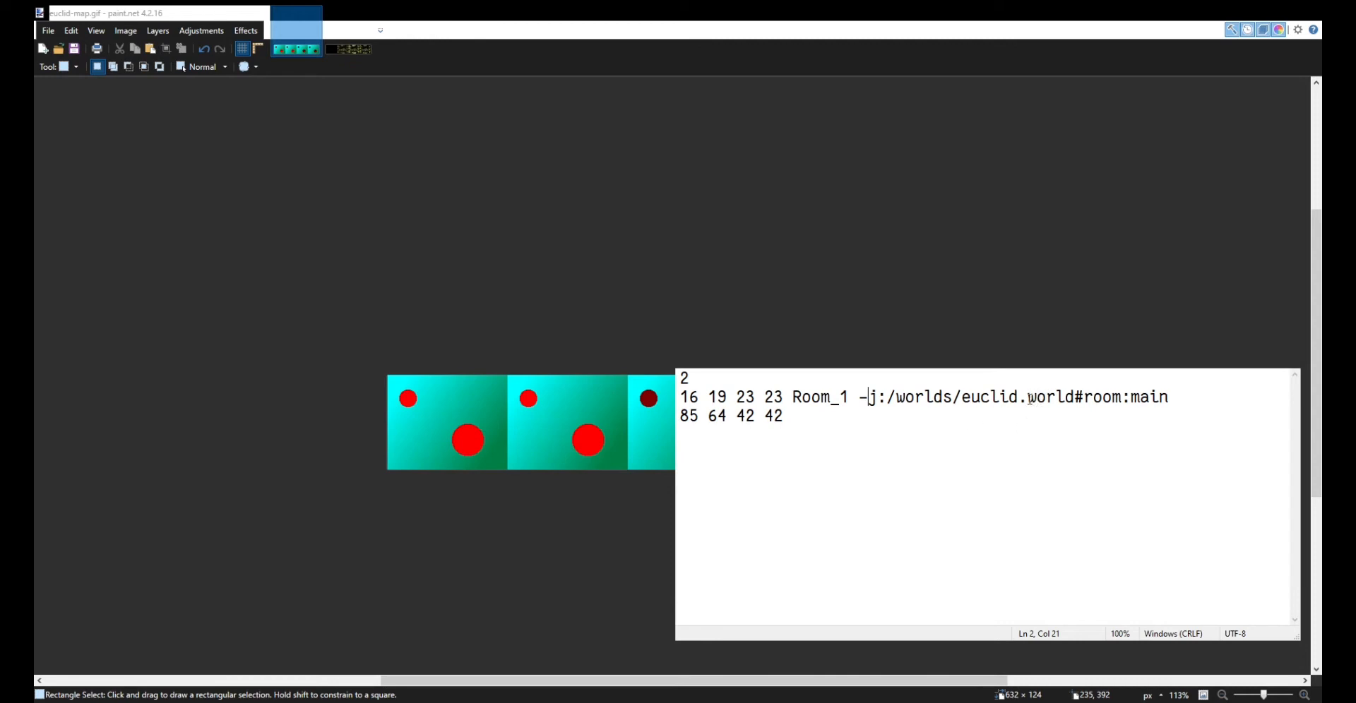
drag(1074, 400, 1170, 400)
click(1176, 404)
Append "Room_2 -j:/worlds/euclid.world#Room1" to the 85 64 42 42 line
click(847, 415)
text(Room_2 -file:j:/worlds/euclid.world#Room1)
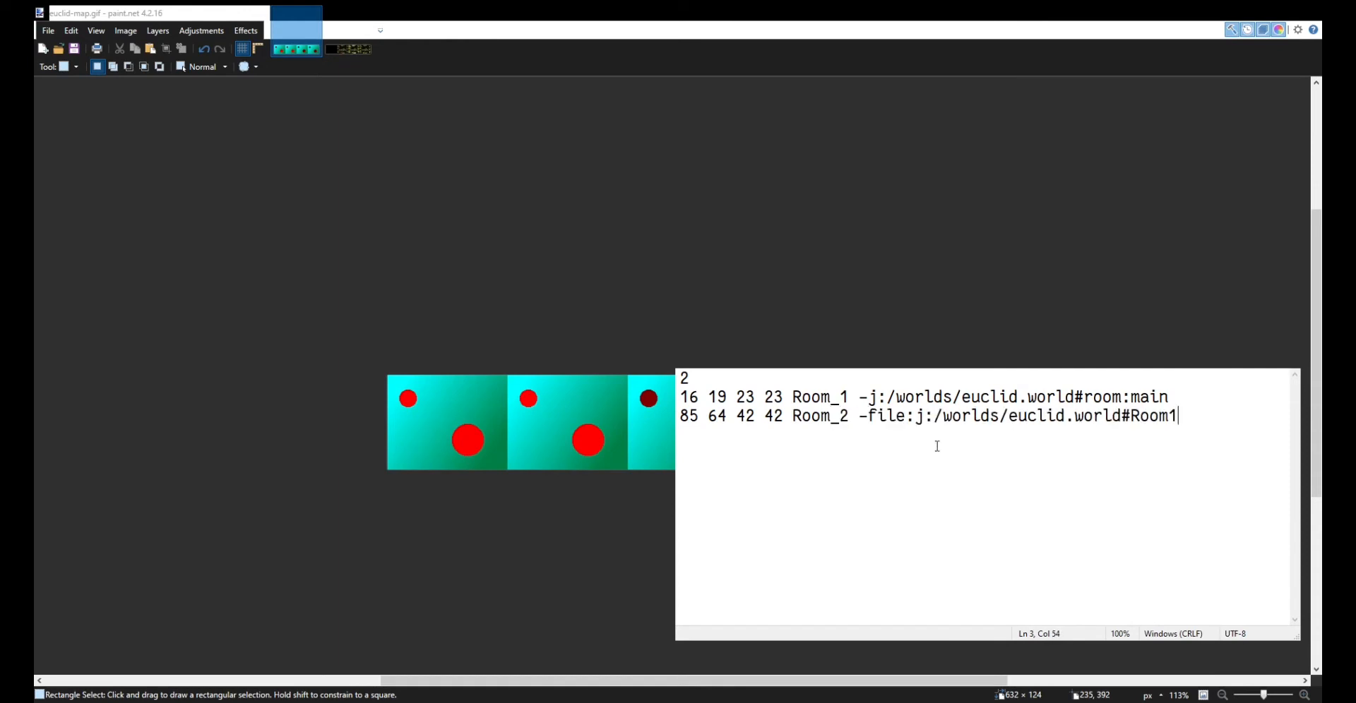
drag(915, 416, 867, 416)
key(BackSpace)
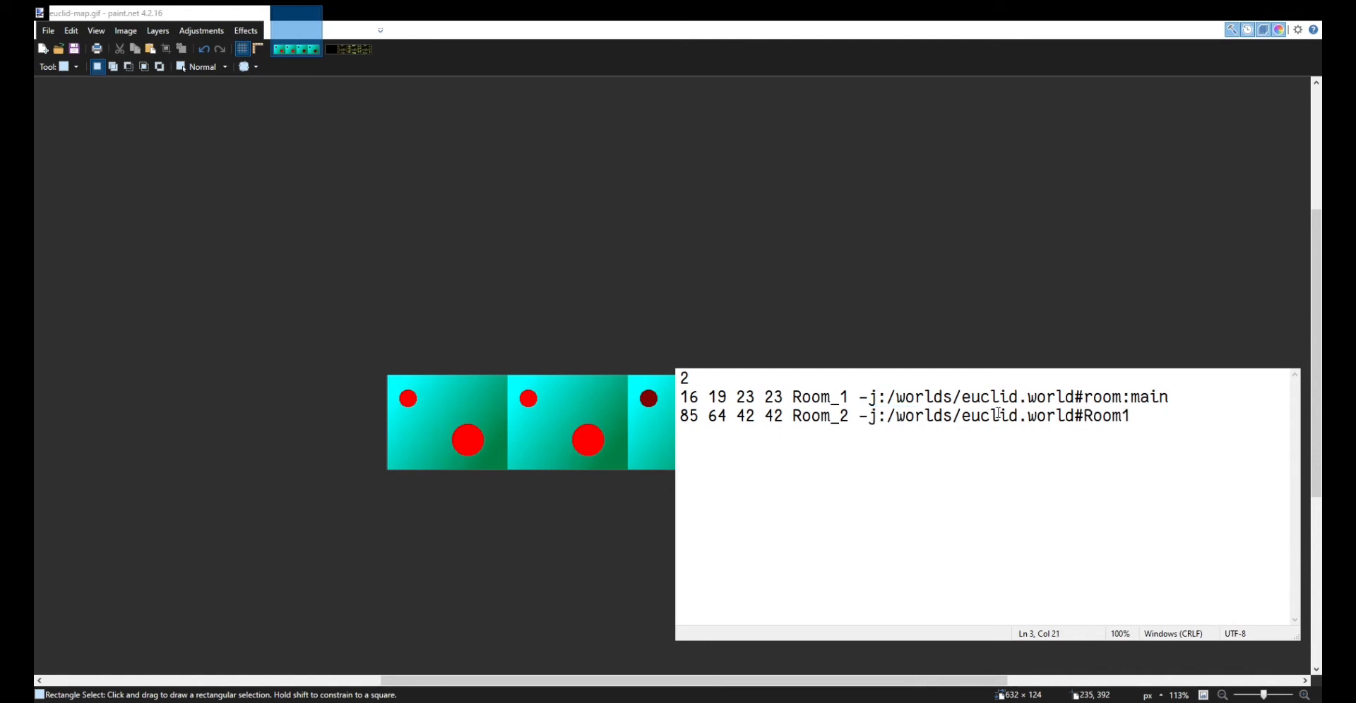
drag(870, 416, 1165, 422)
click(1164, 421)
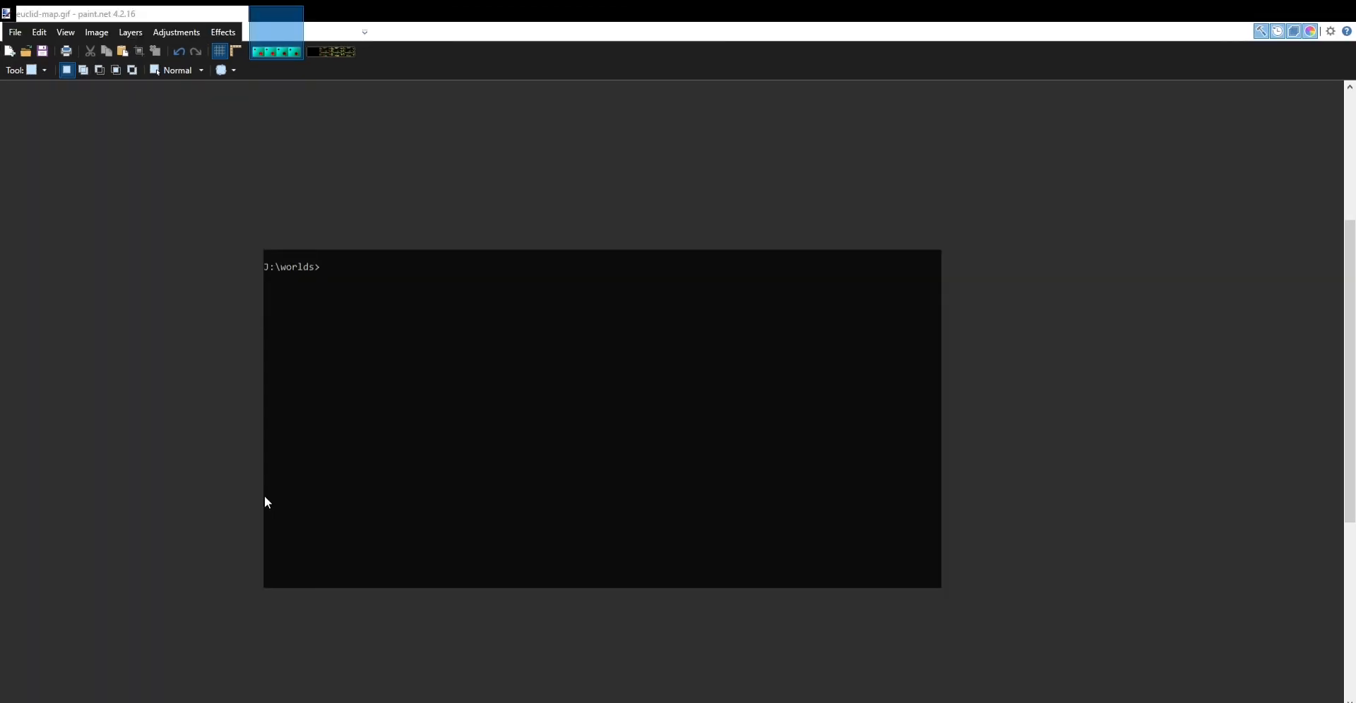
List the files in J:\worlds whose names start with euclid, using dir euclid* at the command prompt
text(dir euclid*)
key(Return)
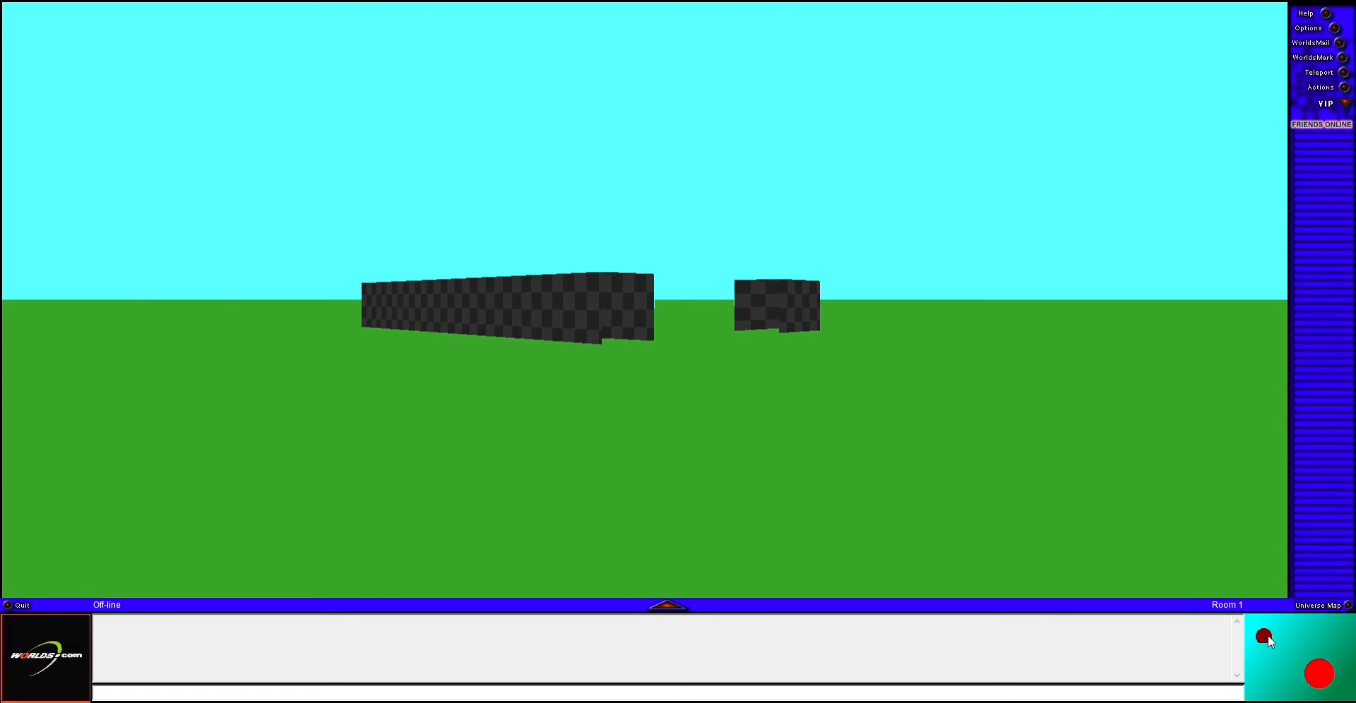
Test the map in the Worlds.com client by travelling to the large circle, the small circle and the large circle again
click(1319, 676)
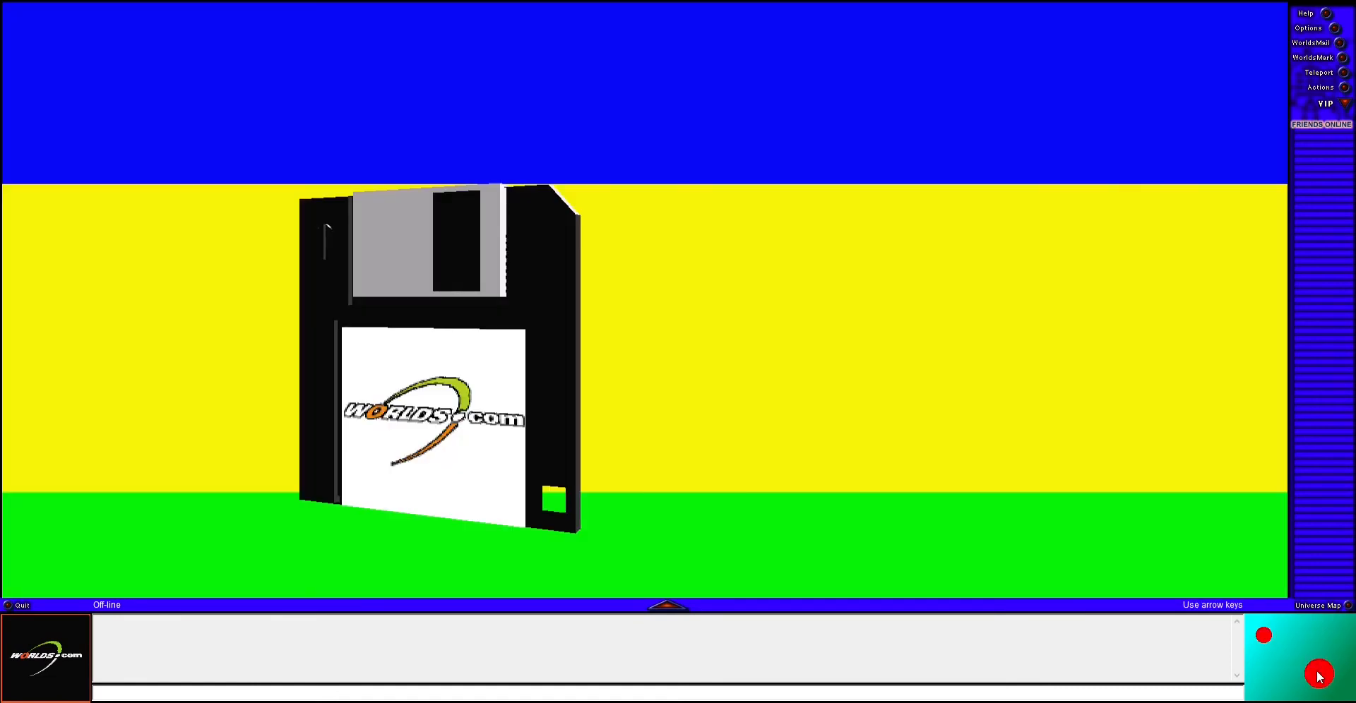
click(1263, 635)
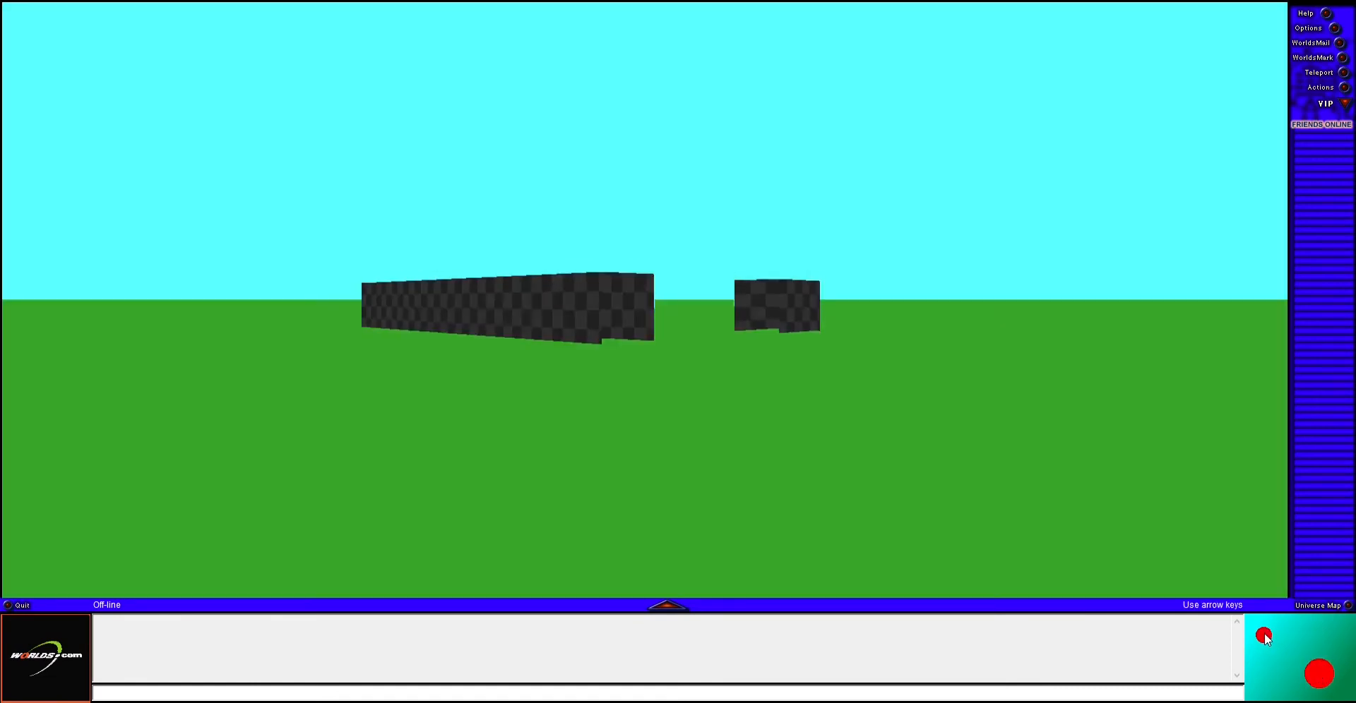
click(1321, 679)
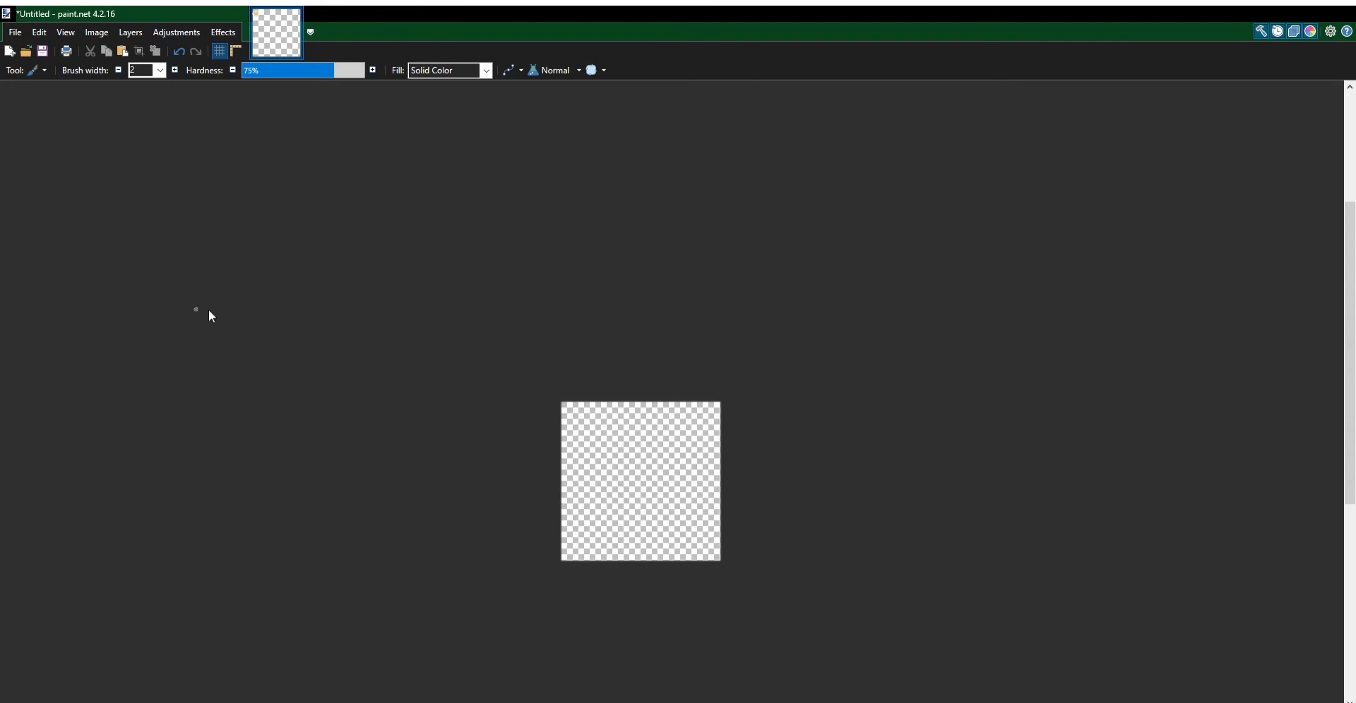
Fill the blank transparent square canvas in paint.net with solid orange
key(f)
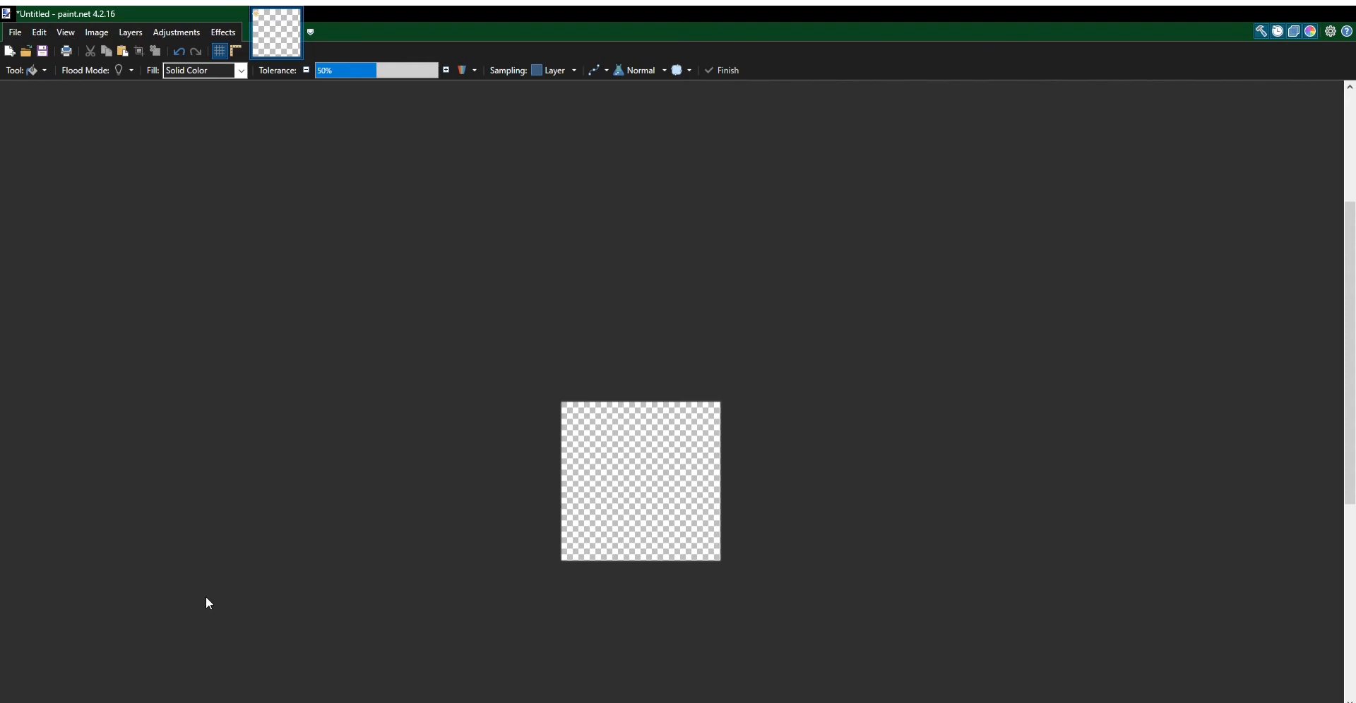
click(579, 479)
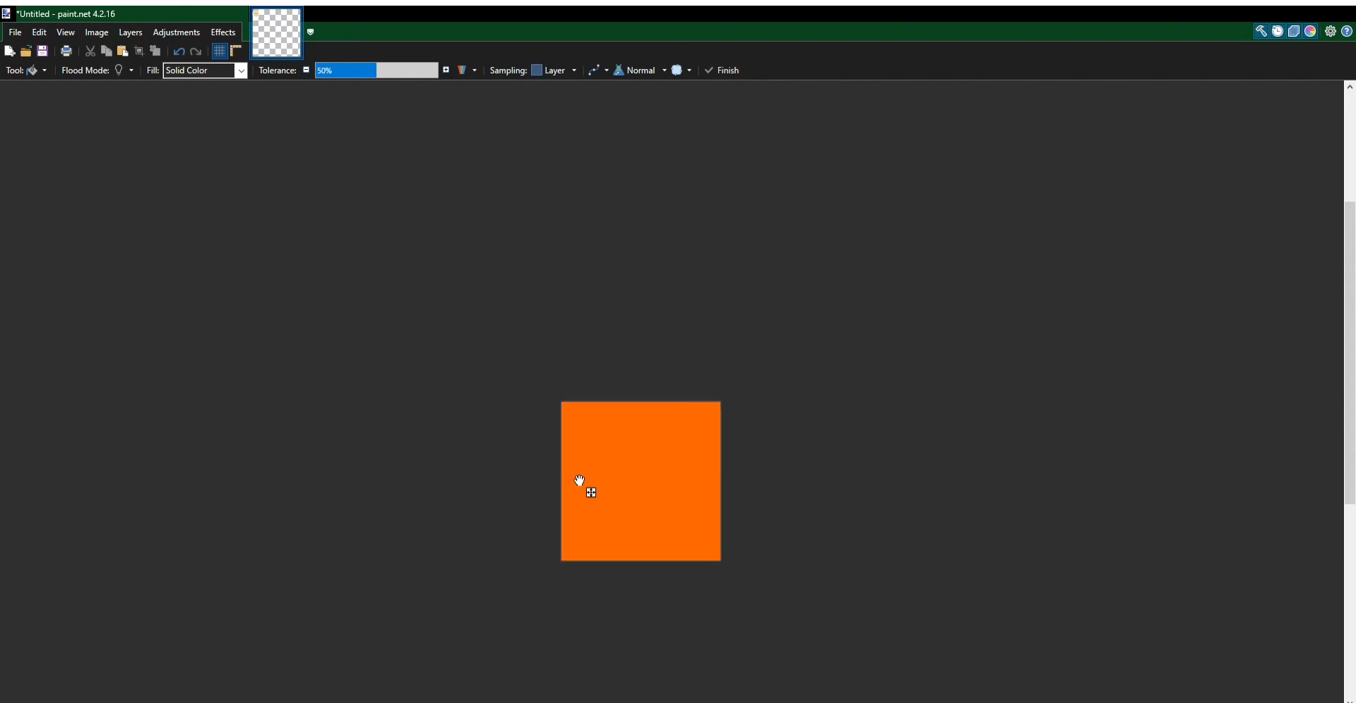
scroll(424, 431, right, 2)
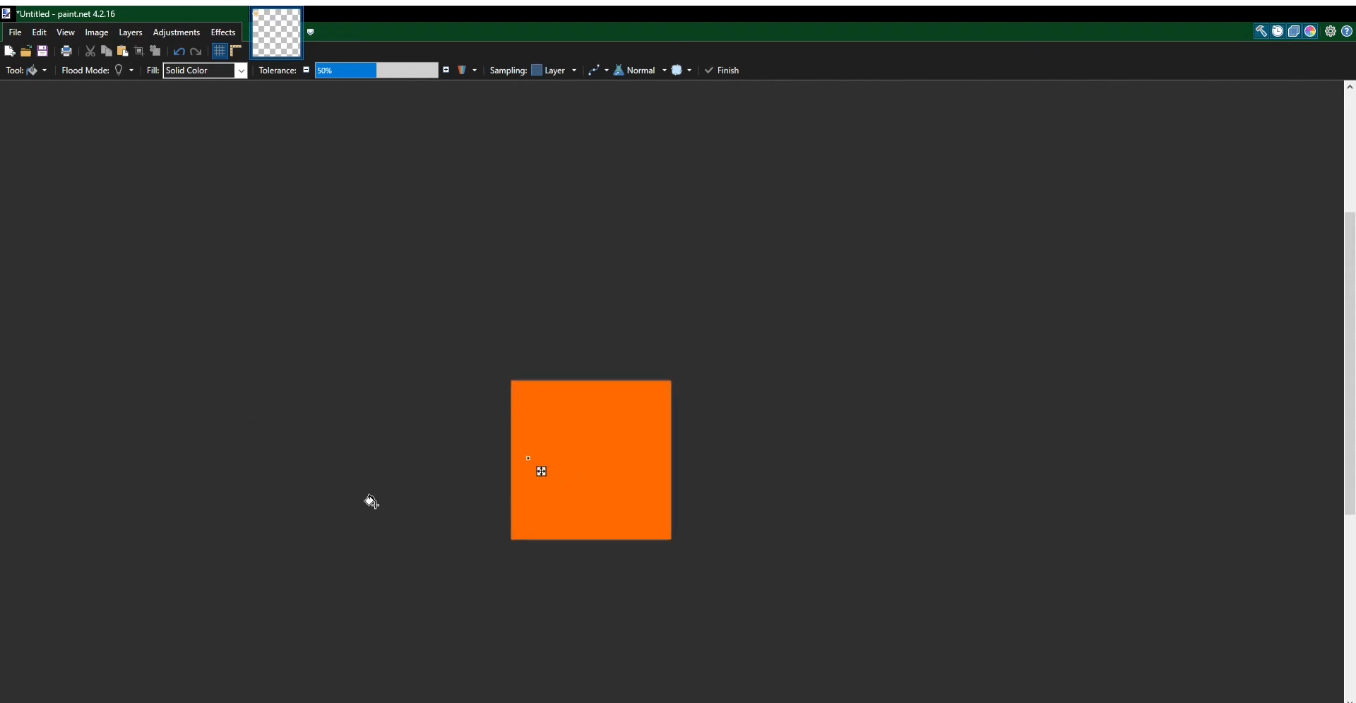
scroll(424, 481, right, 2)
Add the text "1" in Calibri at size 72, centred on the orange square
key(t)
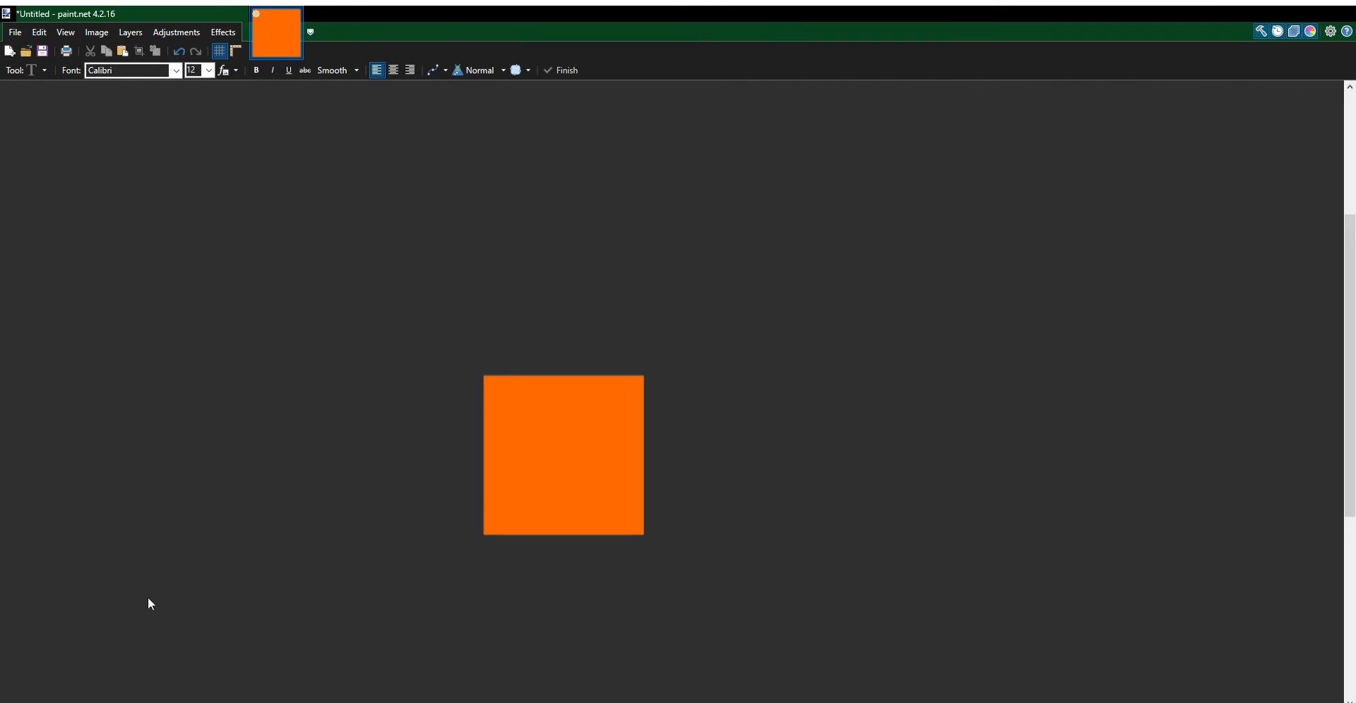
text(1)
click(209, 70)
click(195, 243)
drag(585, 518, 600, 515)
Select the whole canvas, copy the layer with the number 1, and paste it into a new image
key(ctrl+a)
scroll(448, 200, up, 3)
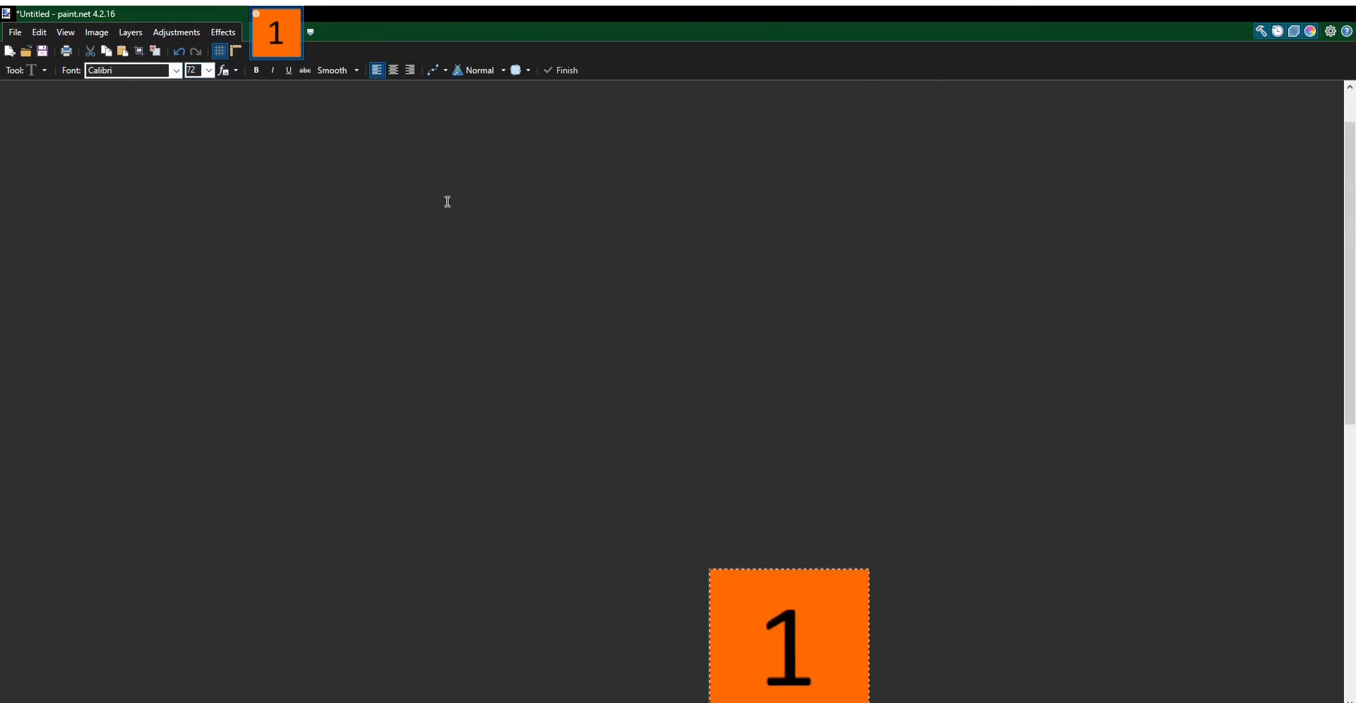
scroll(676, 472, down, 3)
key(ctrl+c)
key(ctrl+alt+v)
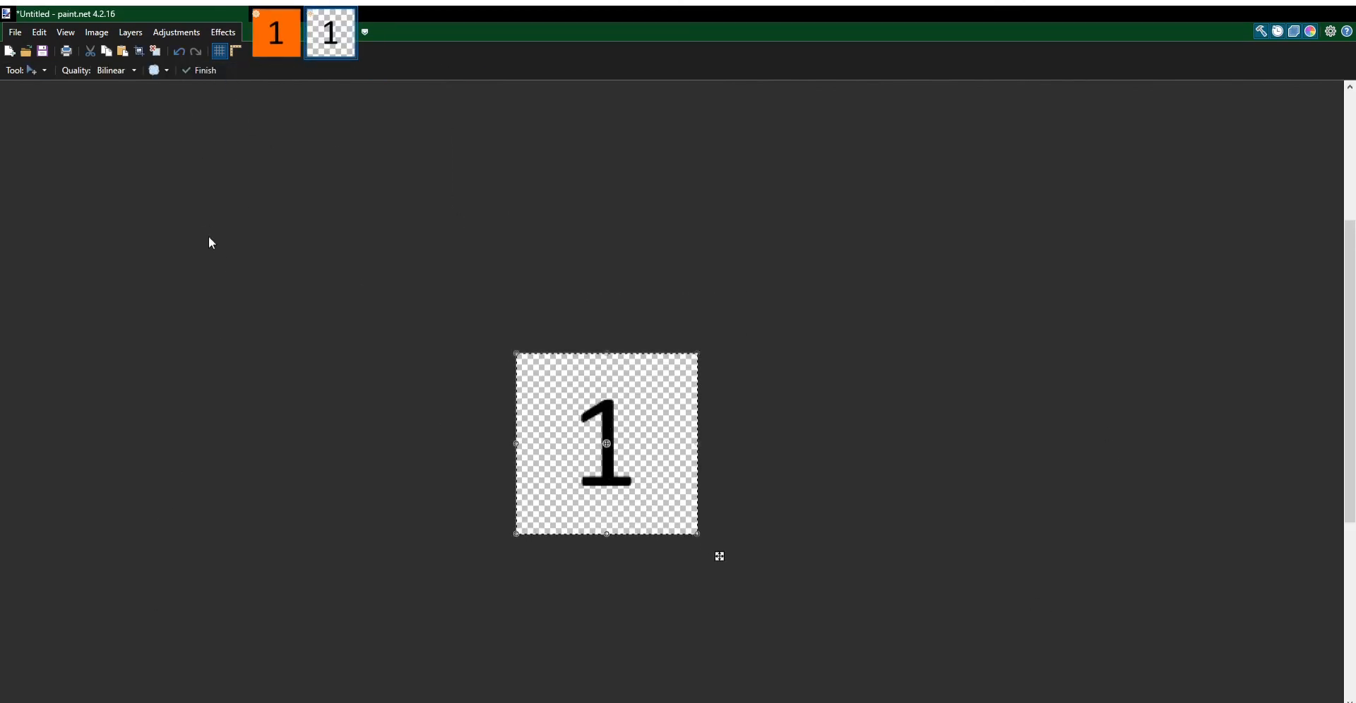
Fill the pasted square's background with bright green and replace its number with the text "2" in Calibri at size 72
key(f)
click(538, 408)
key(t)
click(701, 319)
text(2)
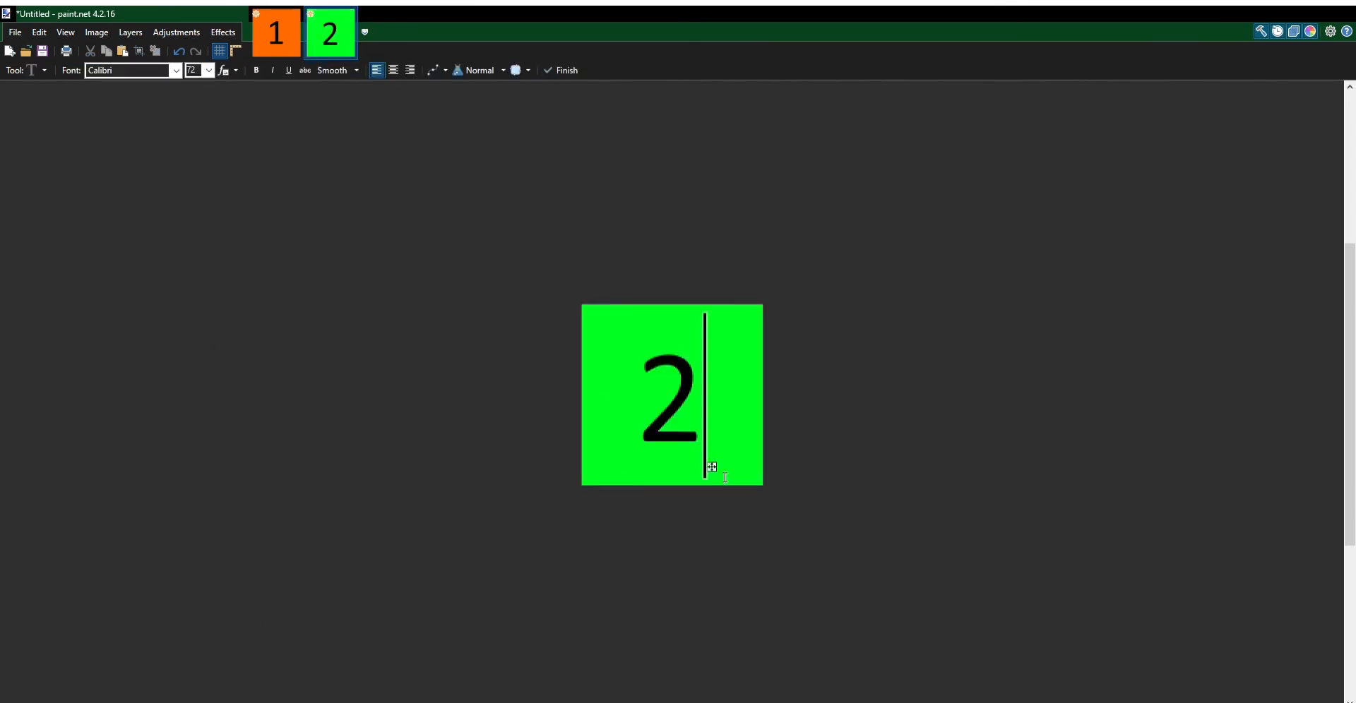
Create another square image, fill it with dark blue, and add the text "3" in Calibri at size 72
key(ctrl+n)
key(Return)
key(f)
click(683, 413)
key(t)
click(676, 406)
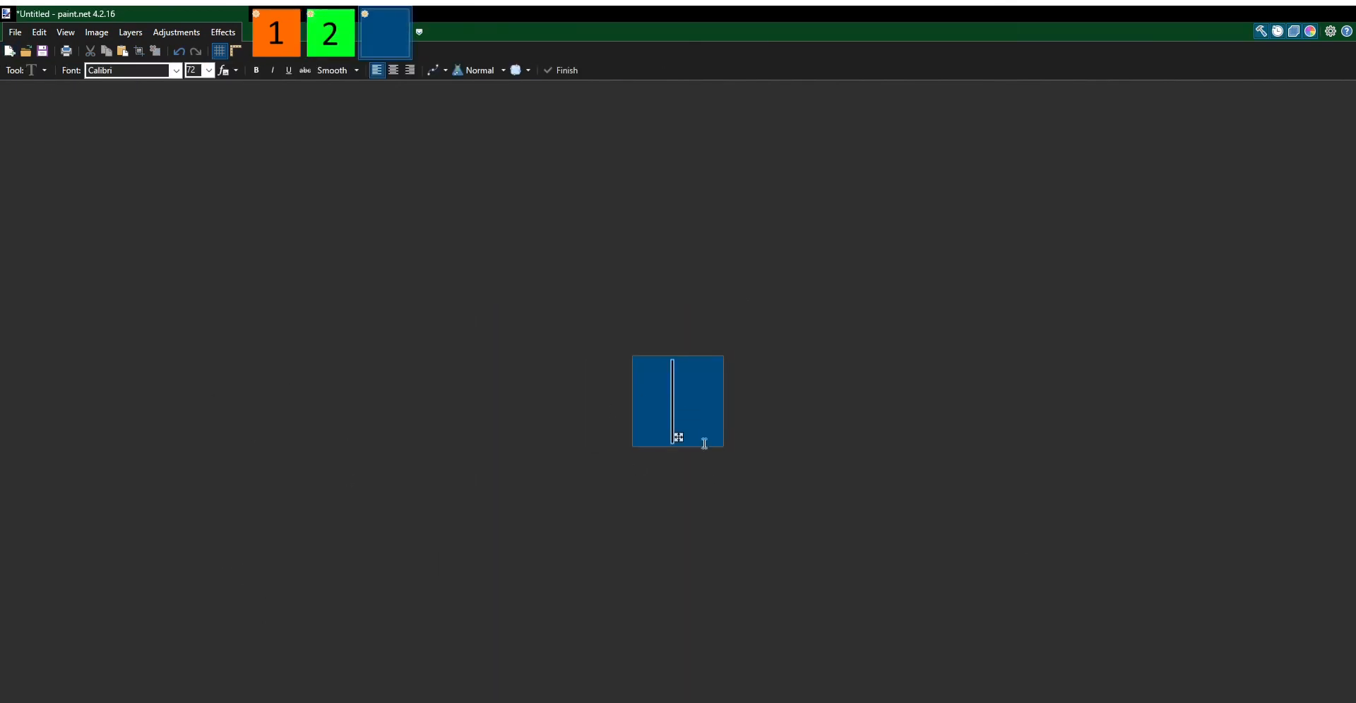
text(3)
Create a fourth square image, fill it with dark magenta, and add the text "4" in Calibri at size 72
key(ctrl+n)
key(Return)
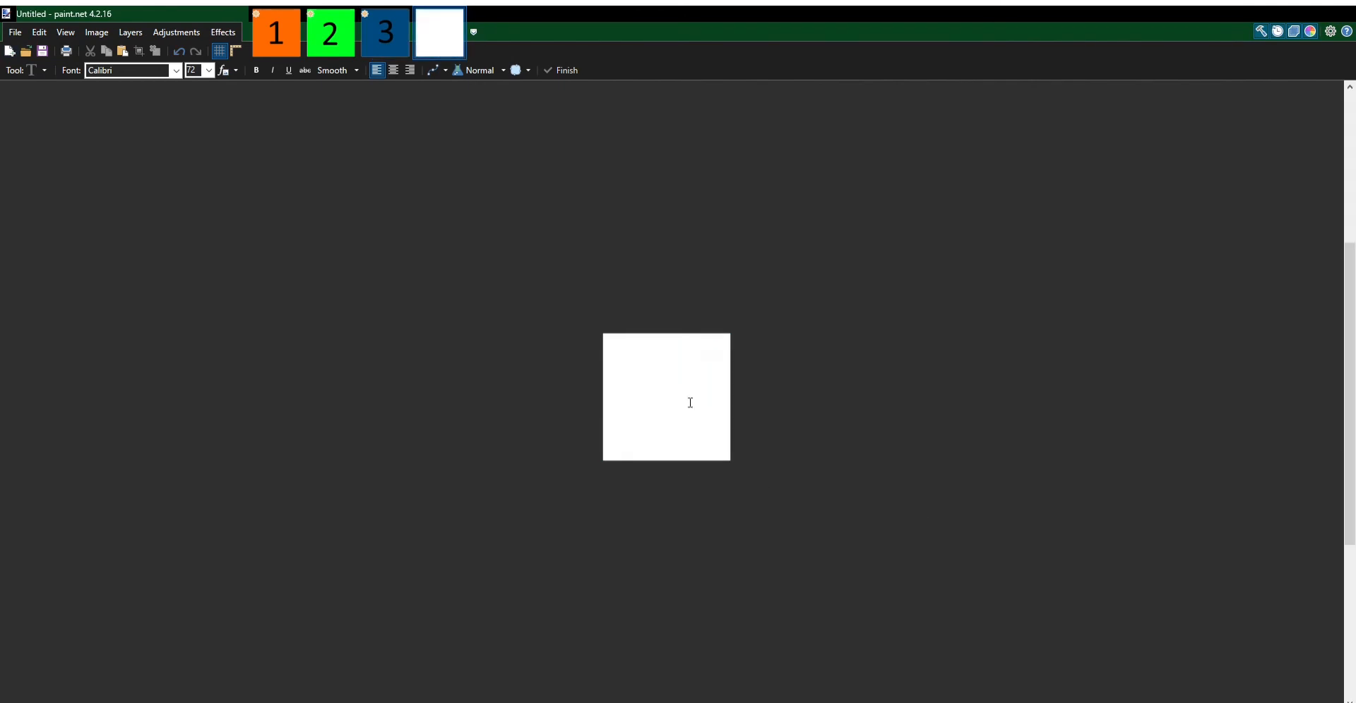
key(f)
key(BackSpace)
key(t)
click(735, 478)
text(4)
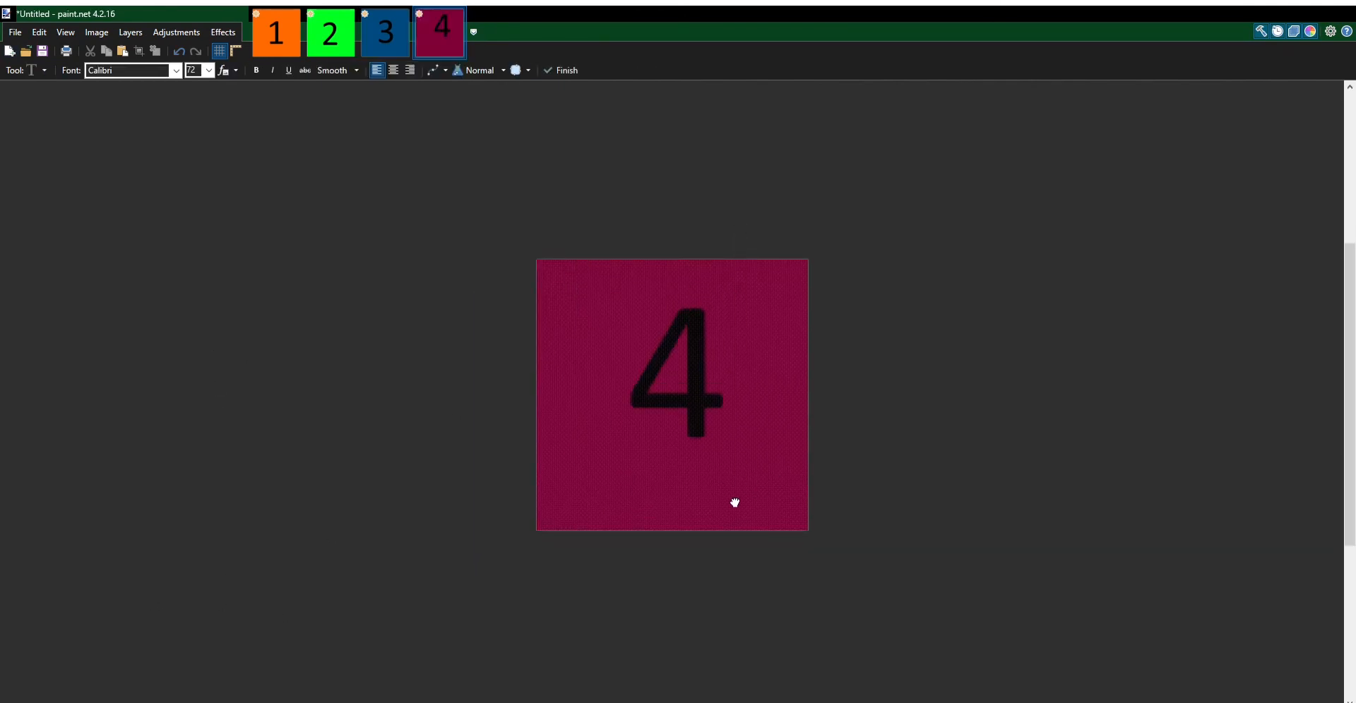
Return to the orange image numbered 1, and list the contents of J:\worlds\ads with dir at the command prompt
click(277, 44)
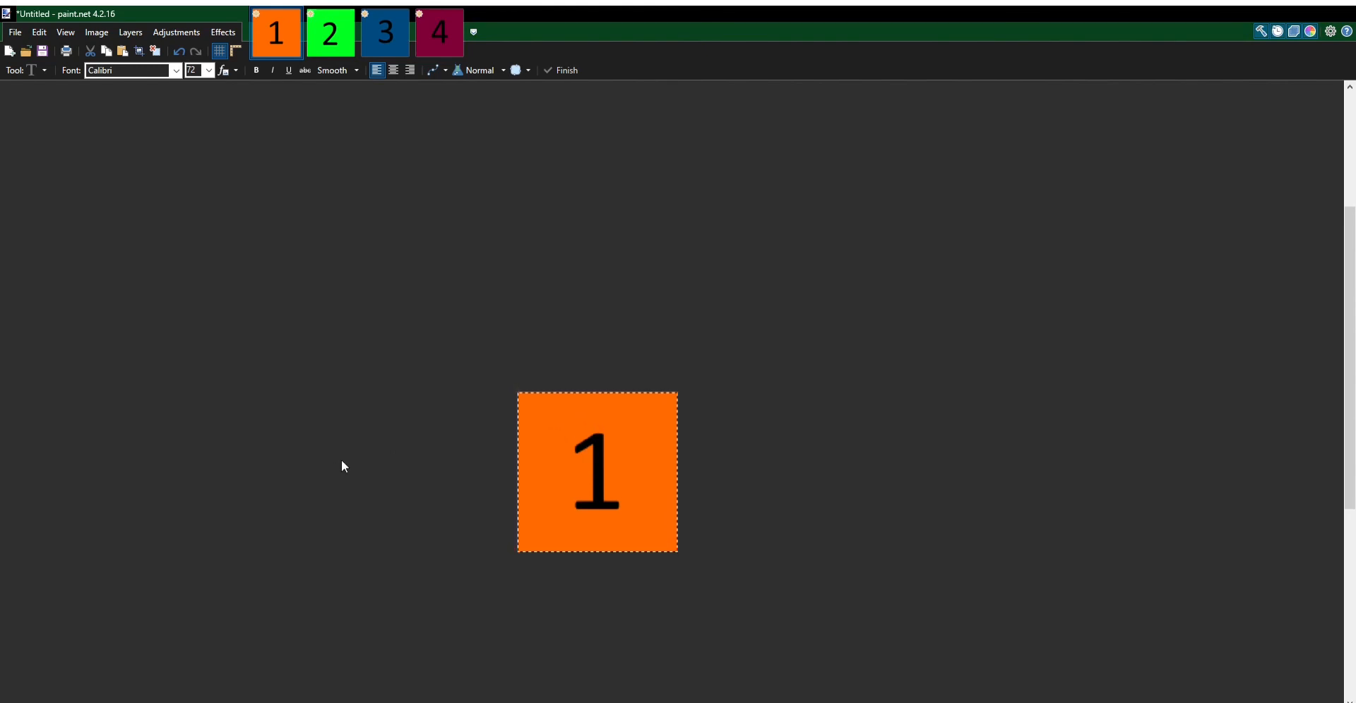
click(681, 436)
text(dir)
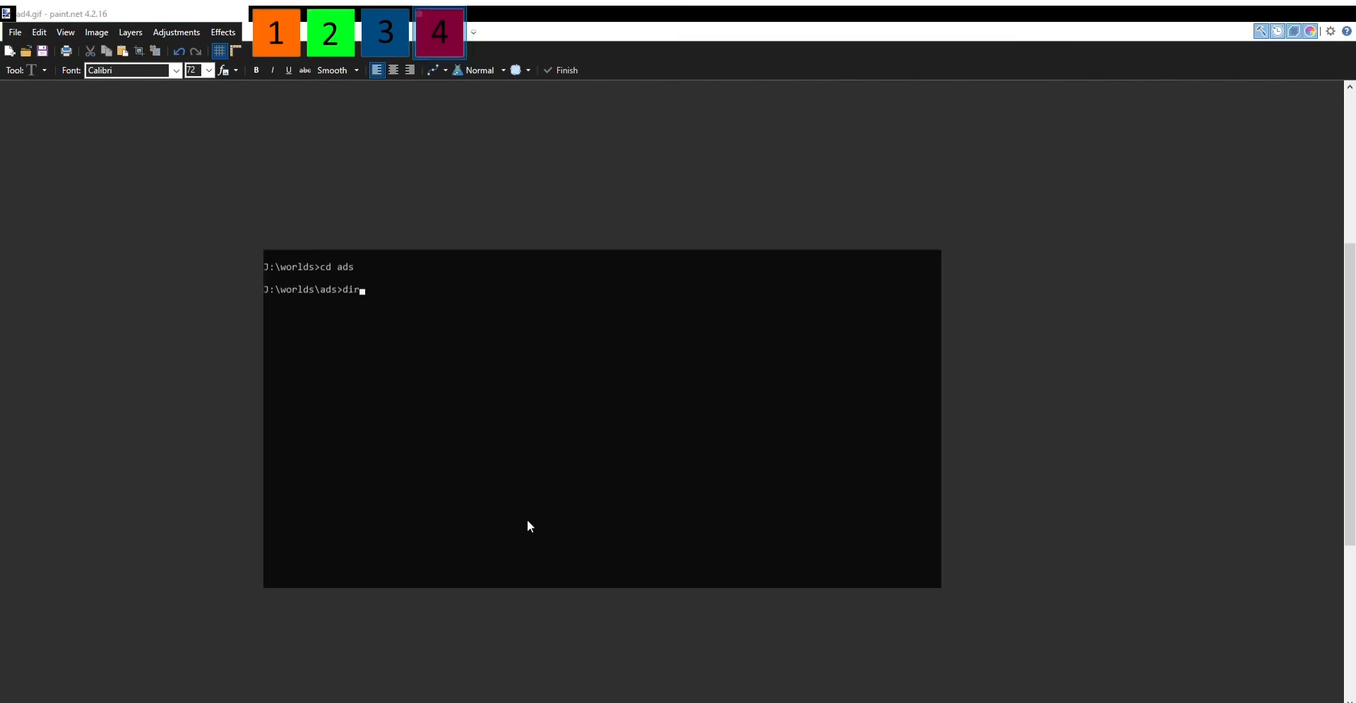
key(Return)
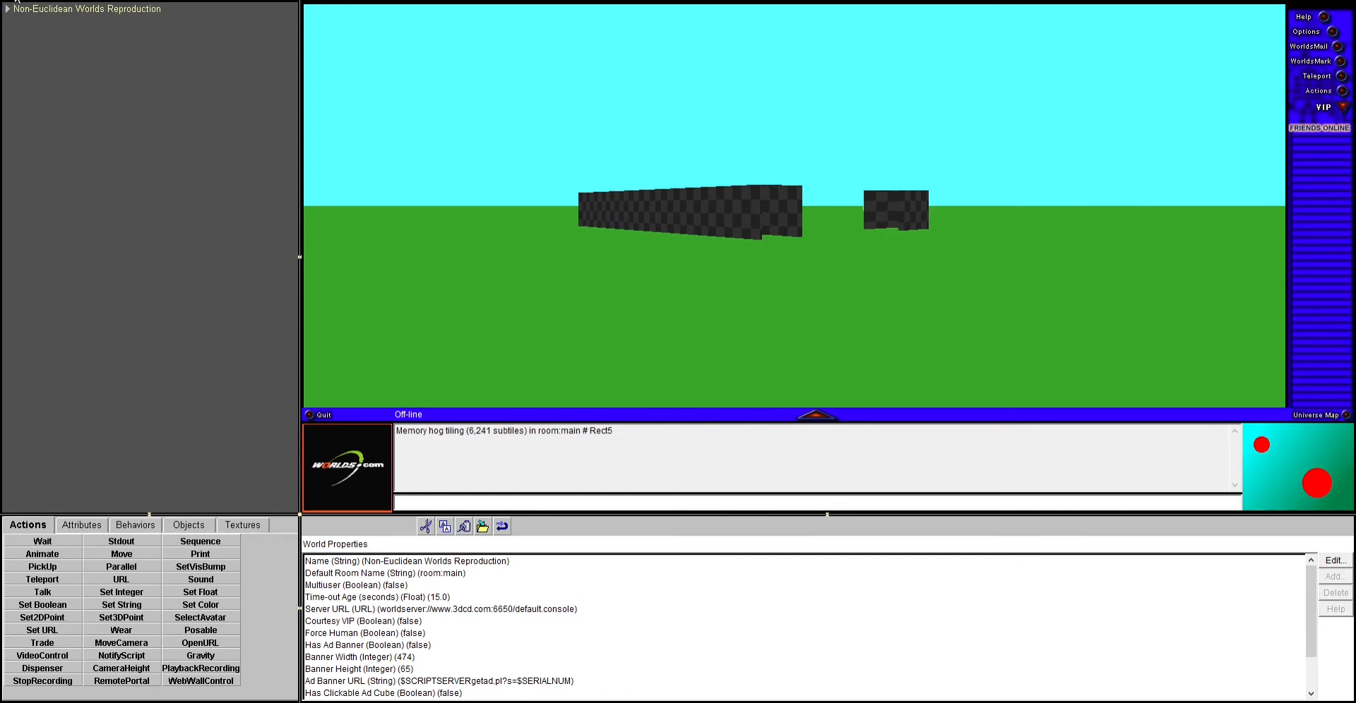
click(35, 10)
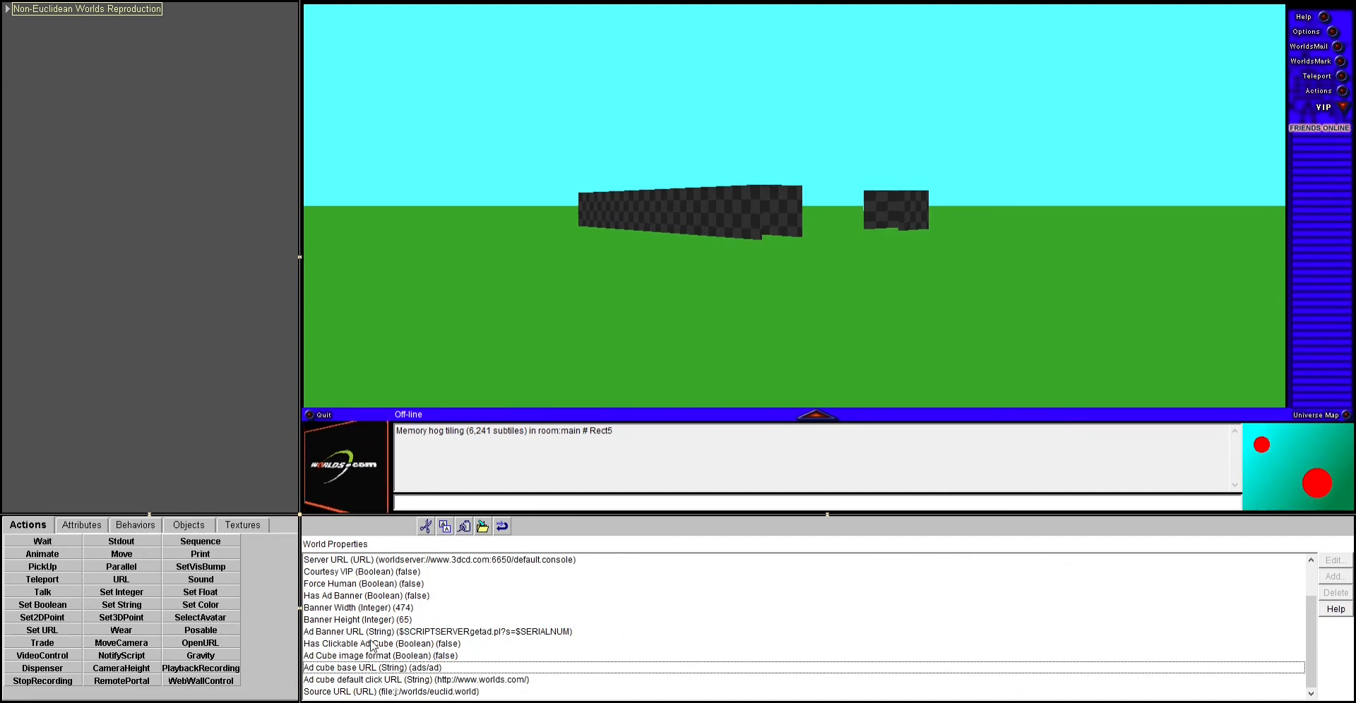
click(367, 645)
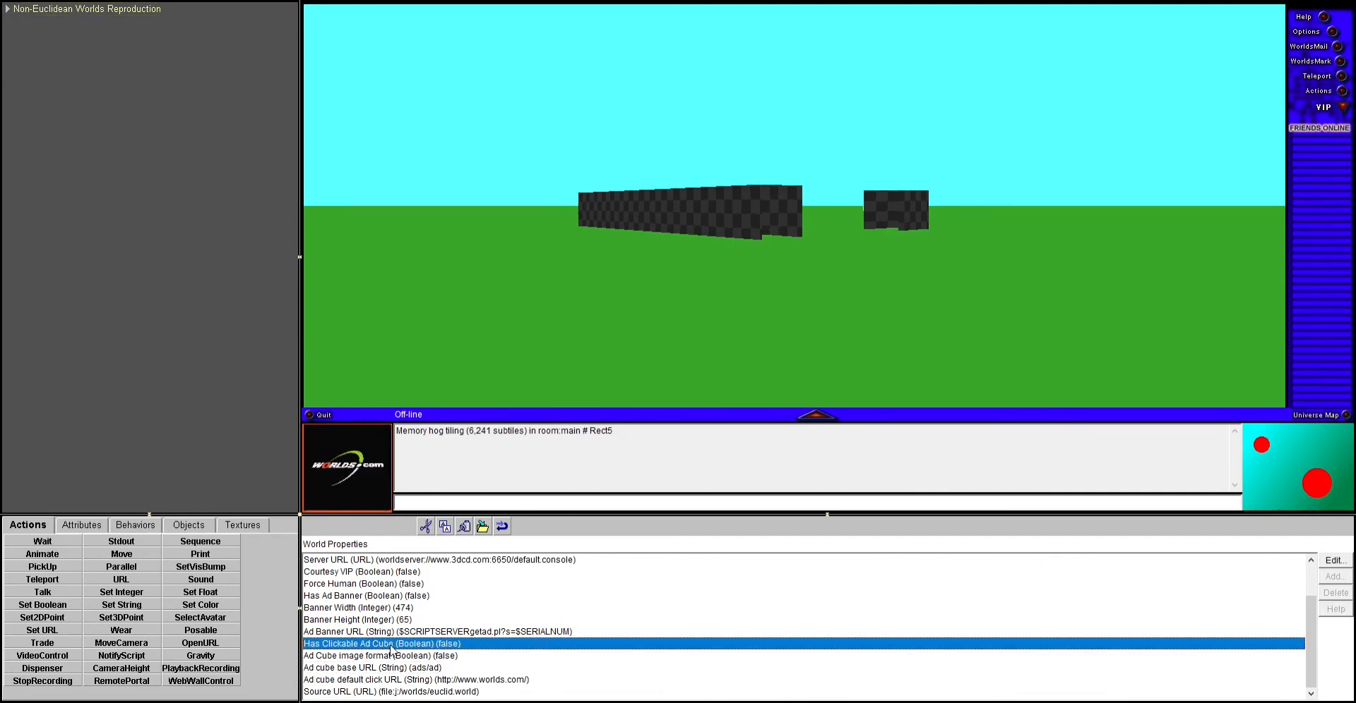
double_click(453, 644)
click(766, 441)
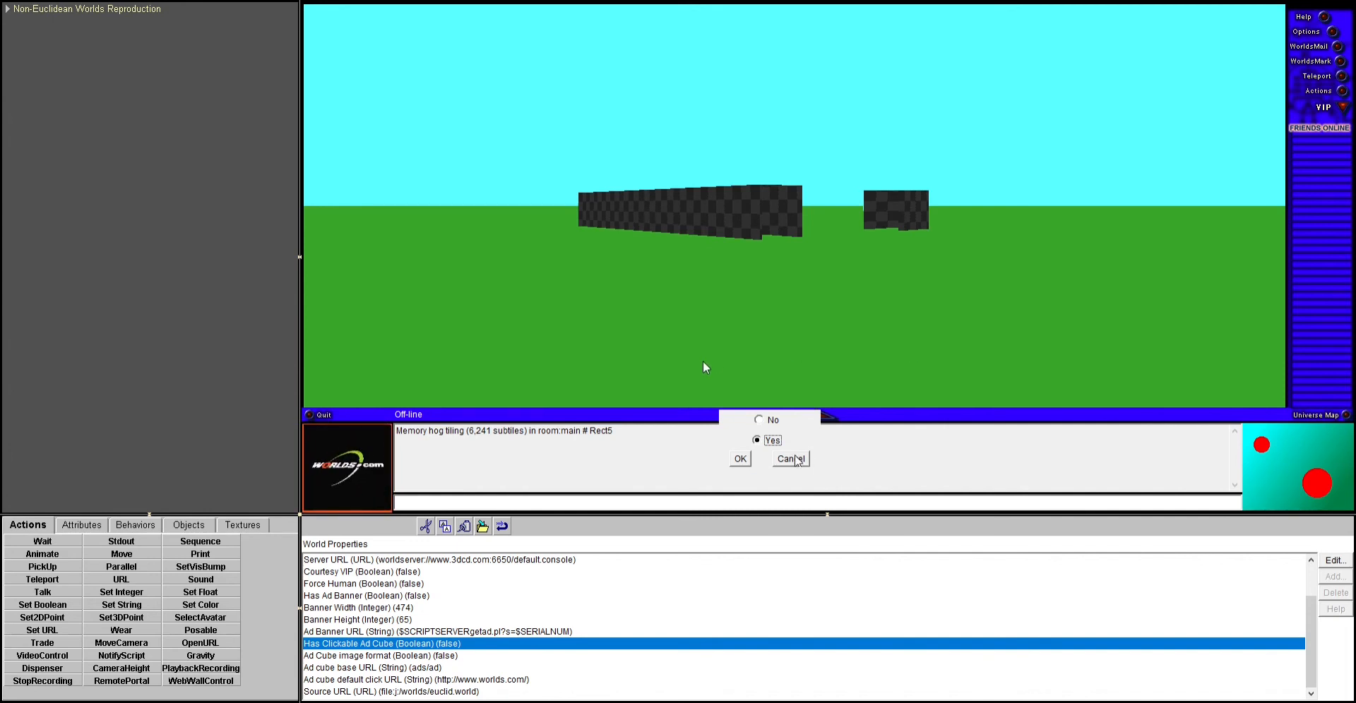
click(794, 460)
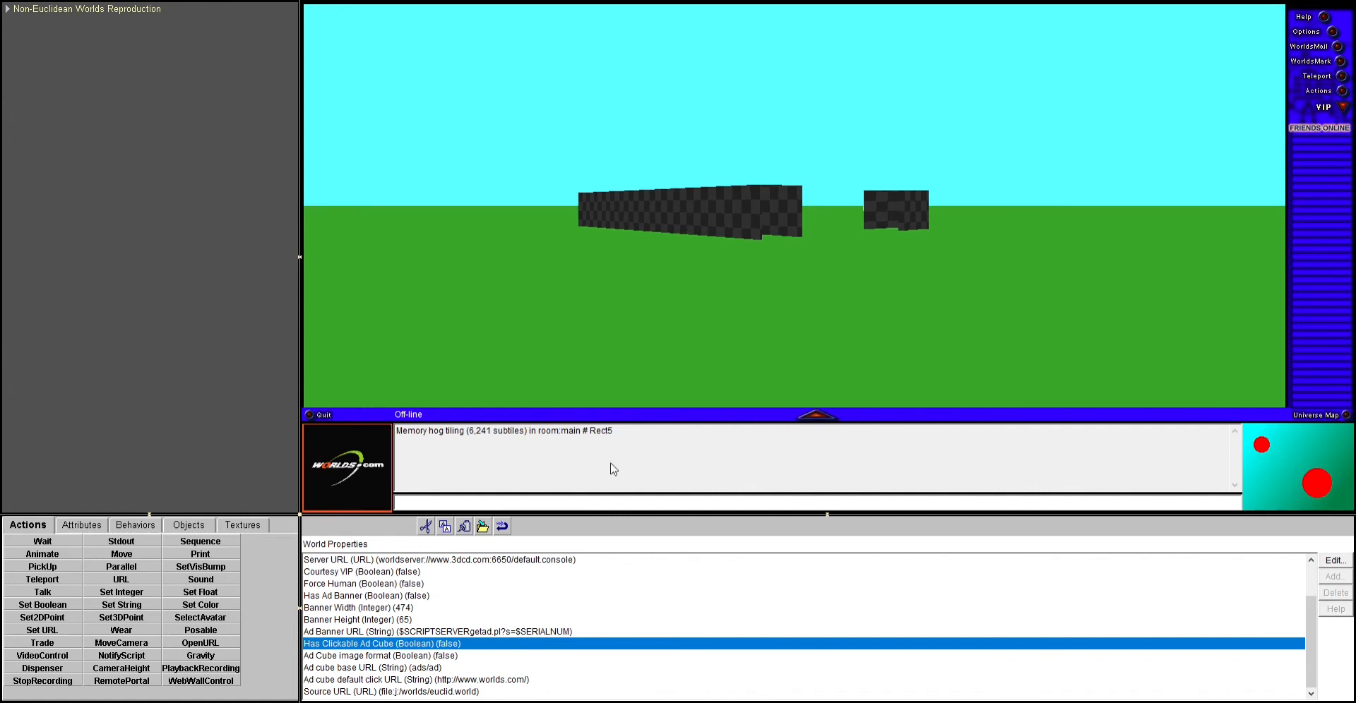
Set the Ad Cube image format of the Non-Euclidean Worlds Reproduction world to GIF
click(360, 657)
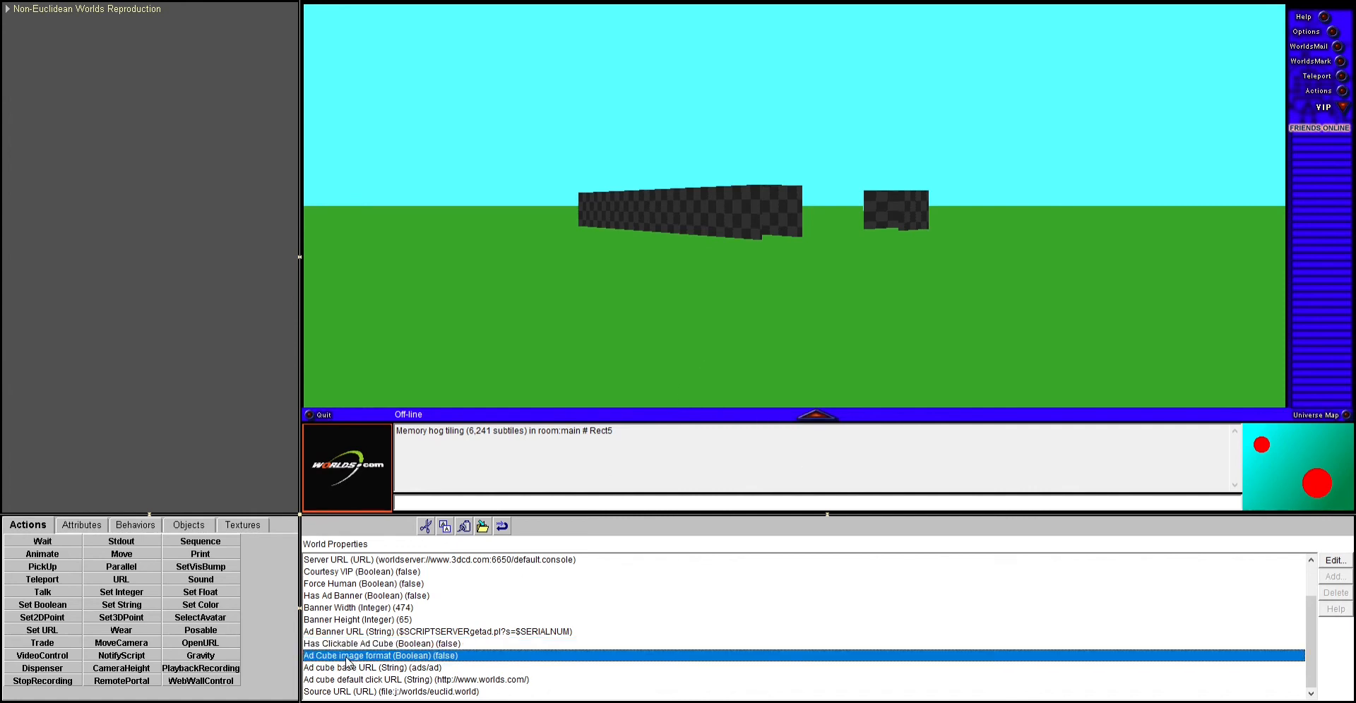
double_click(418, 661)
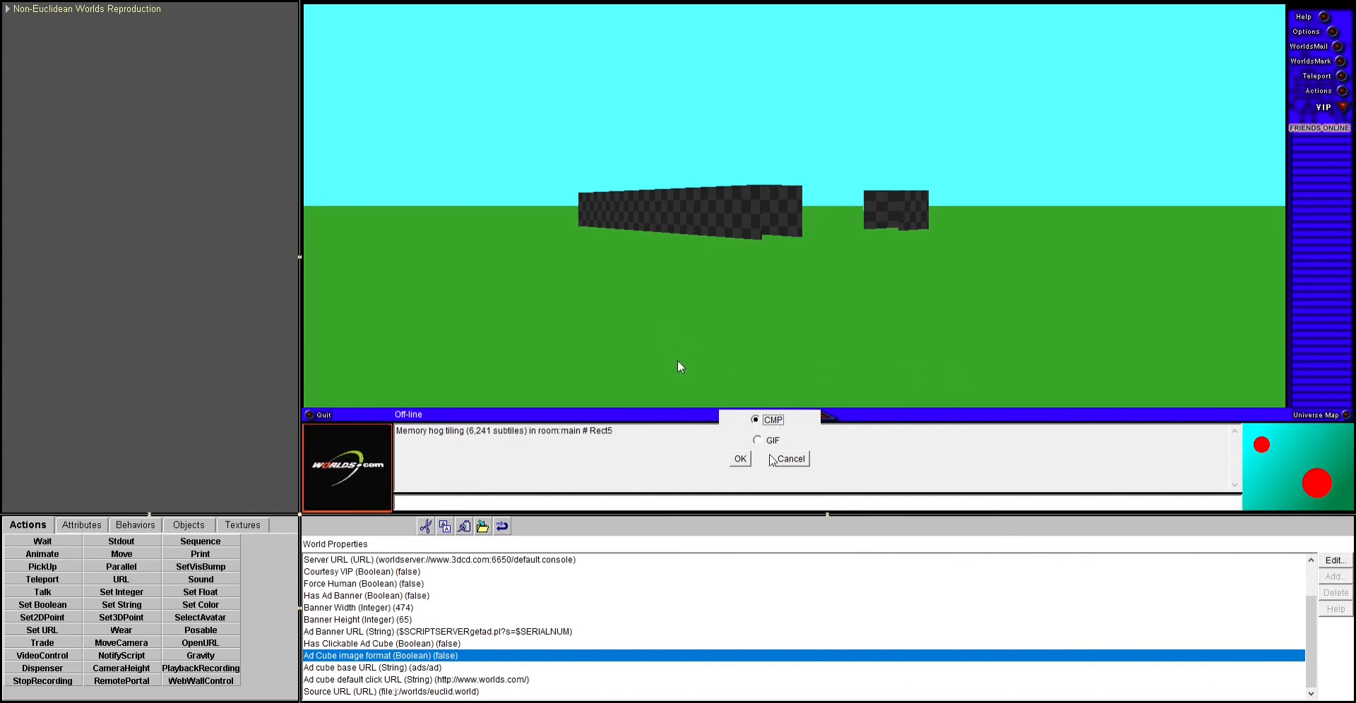
click(768, 440)
click(739, 458)
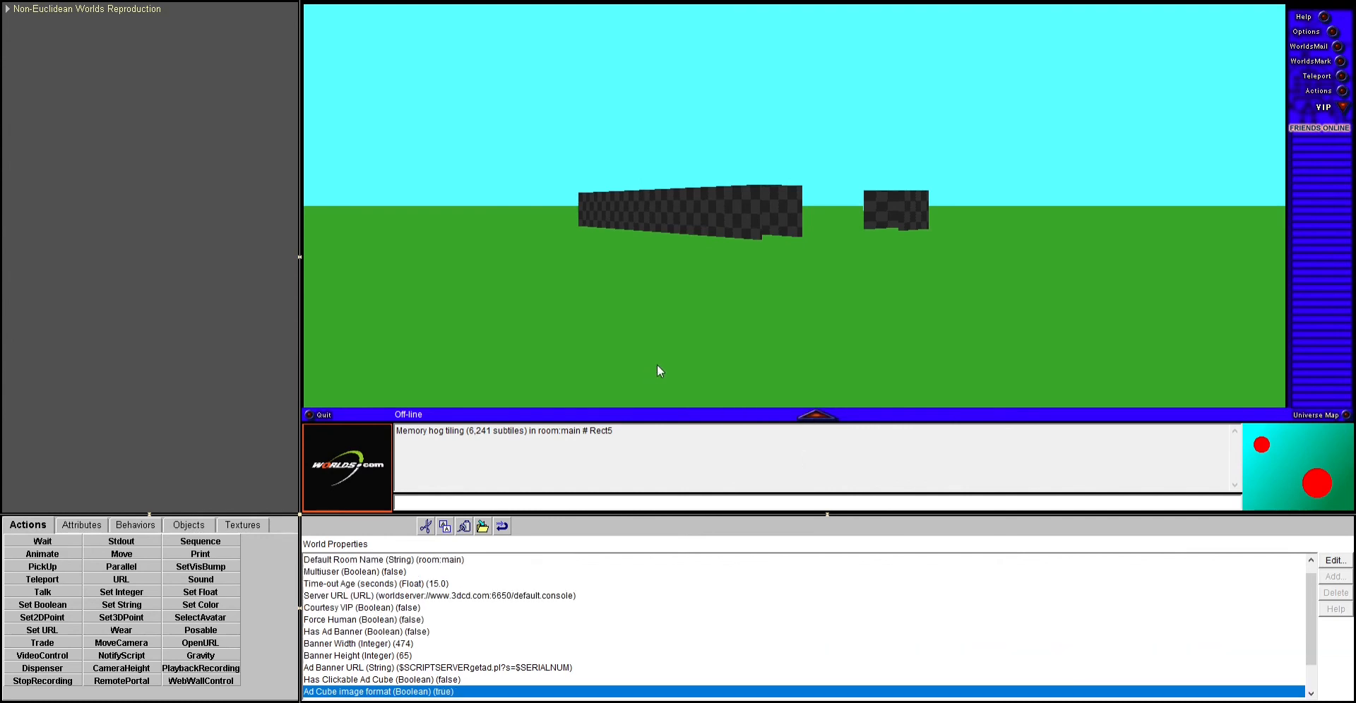
Set the world's Ad cube base URL to J:\worlds\ads\ad
scroll(499, 600, down, 2)
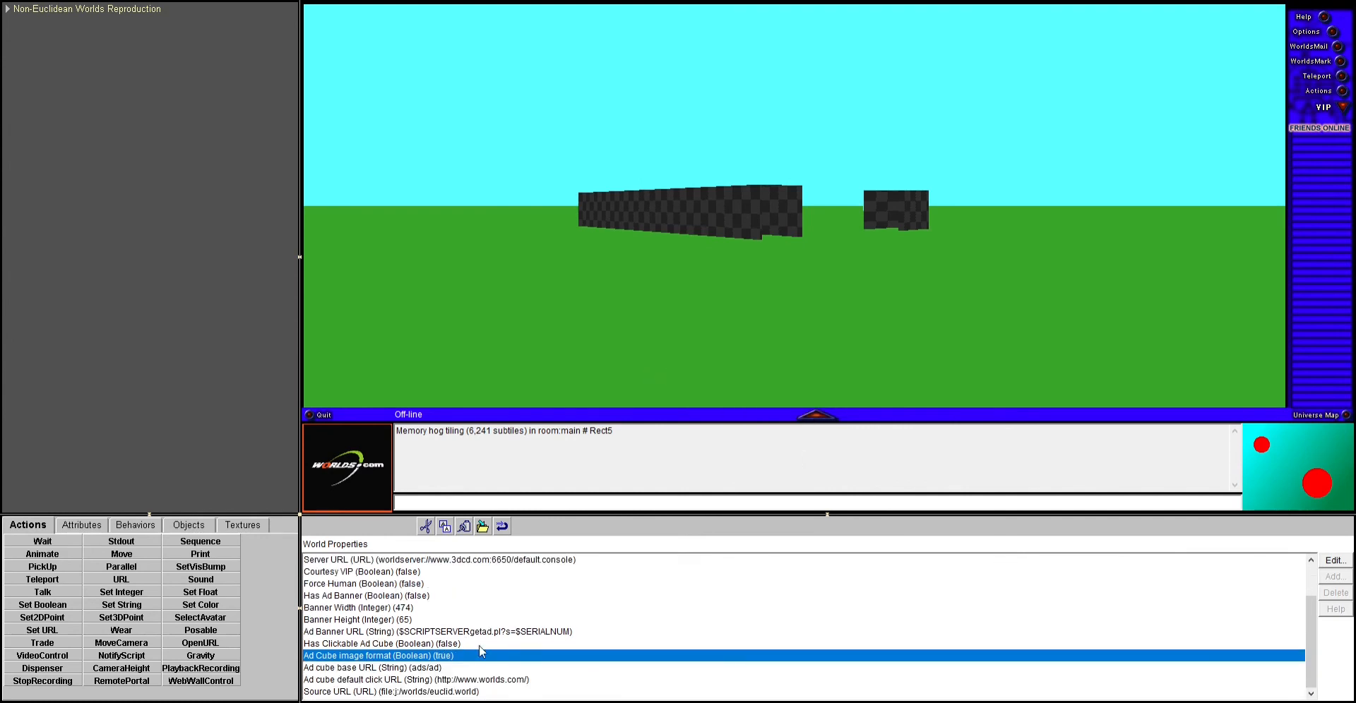
click(426, 670)
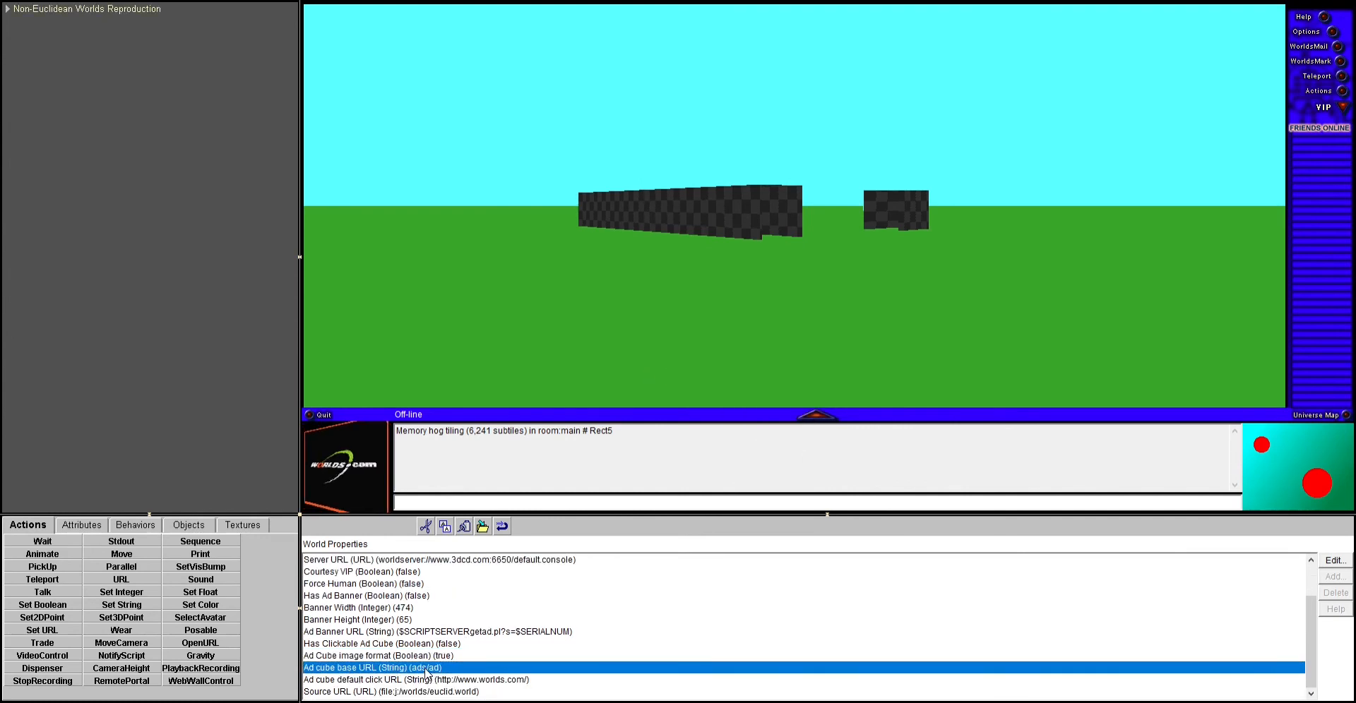
double_click(426, 670)
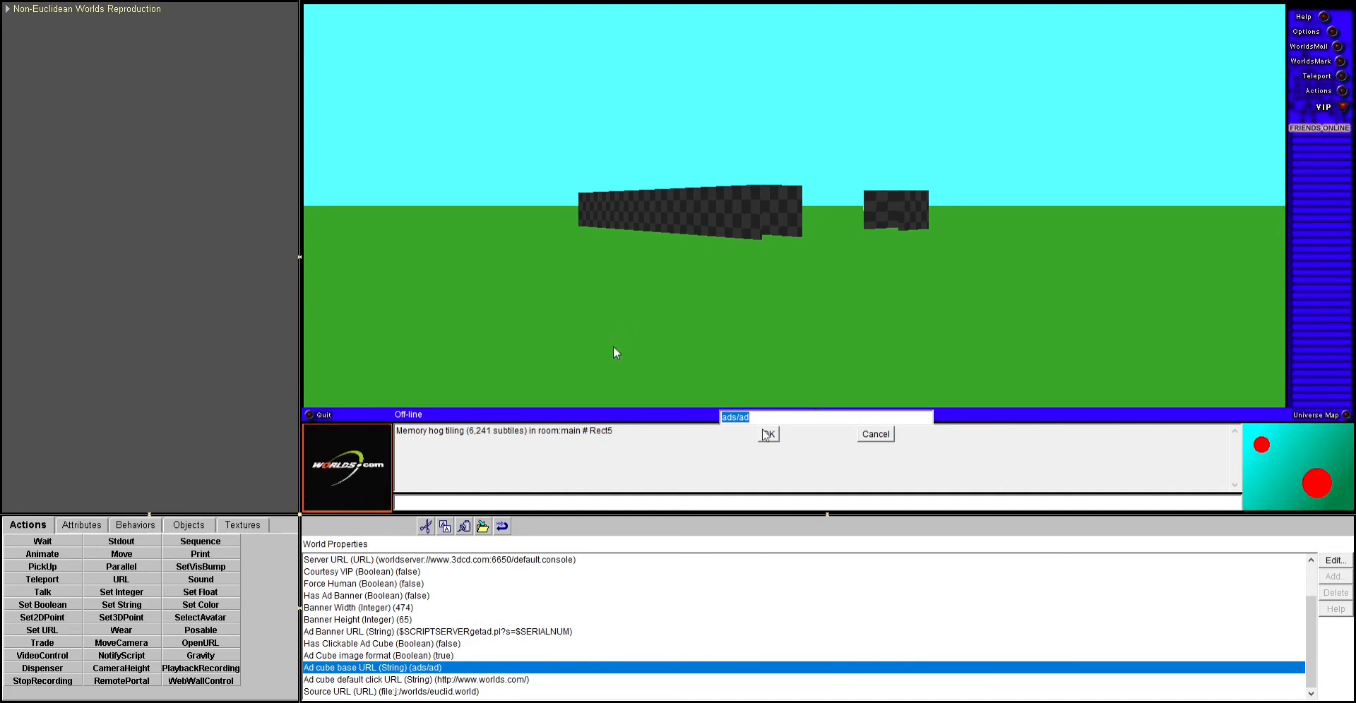
text(J:\worlds\ads\ad)
key(Return)
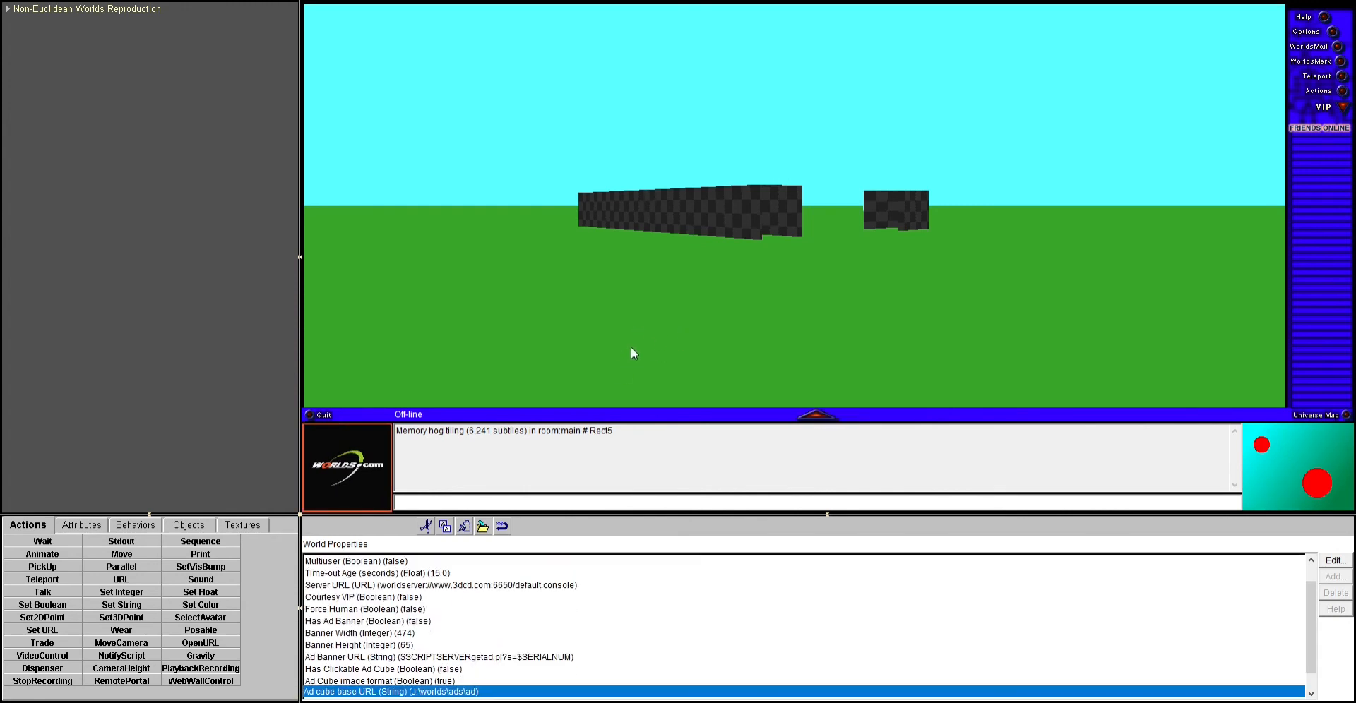